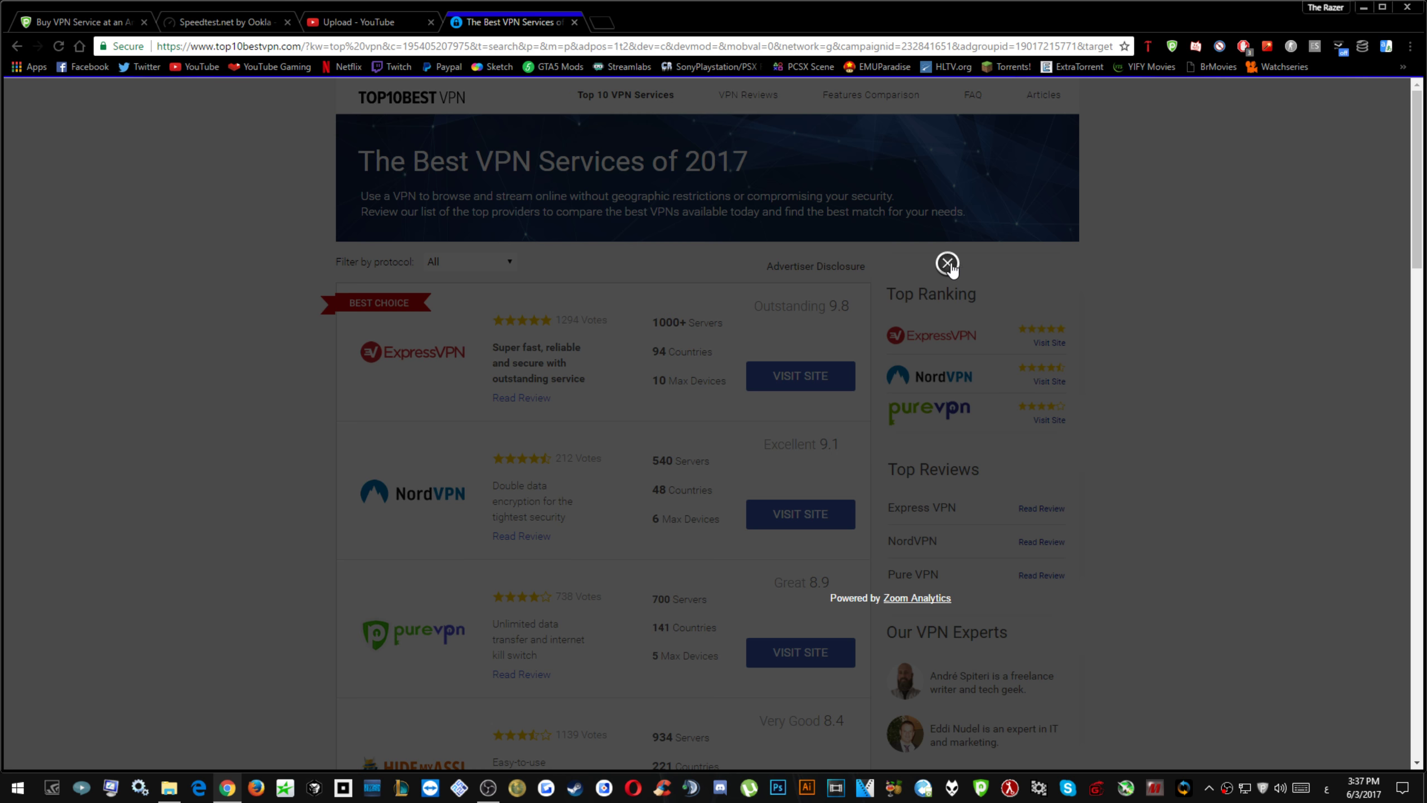
Dismiss the popup over the VPN ranking page and scroll through the page.
left_click(948, 265)
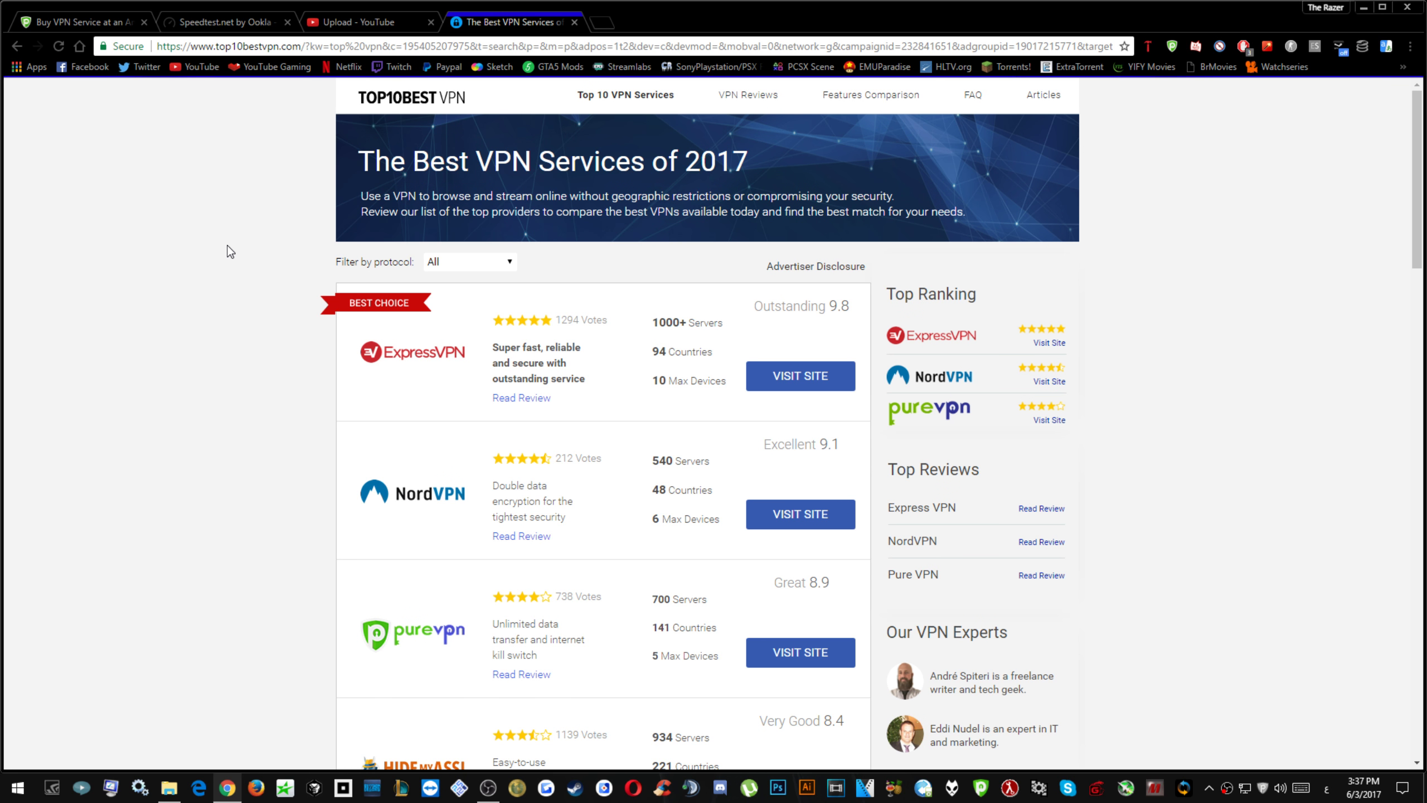
scroll(228, 248, "down", 3)
scroll(225, 258, "up", 3)
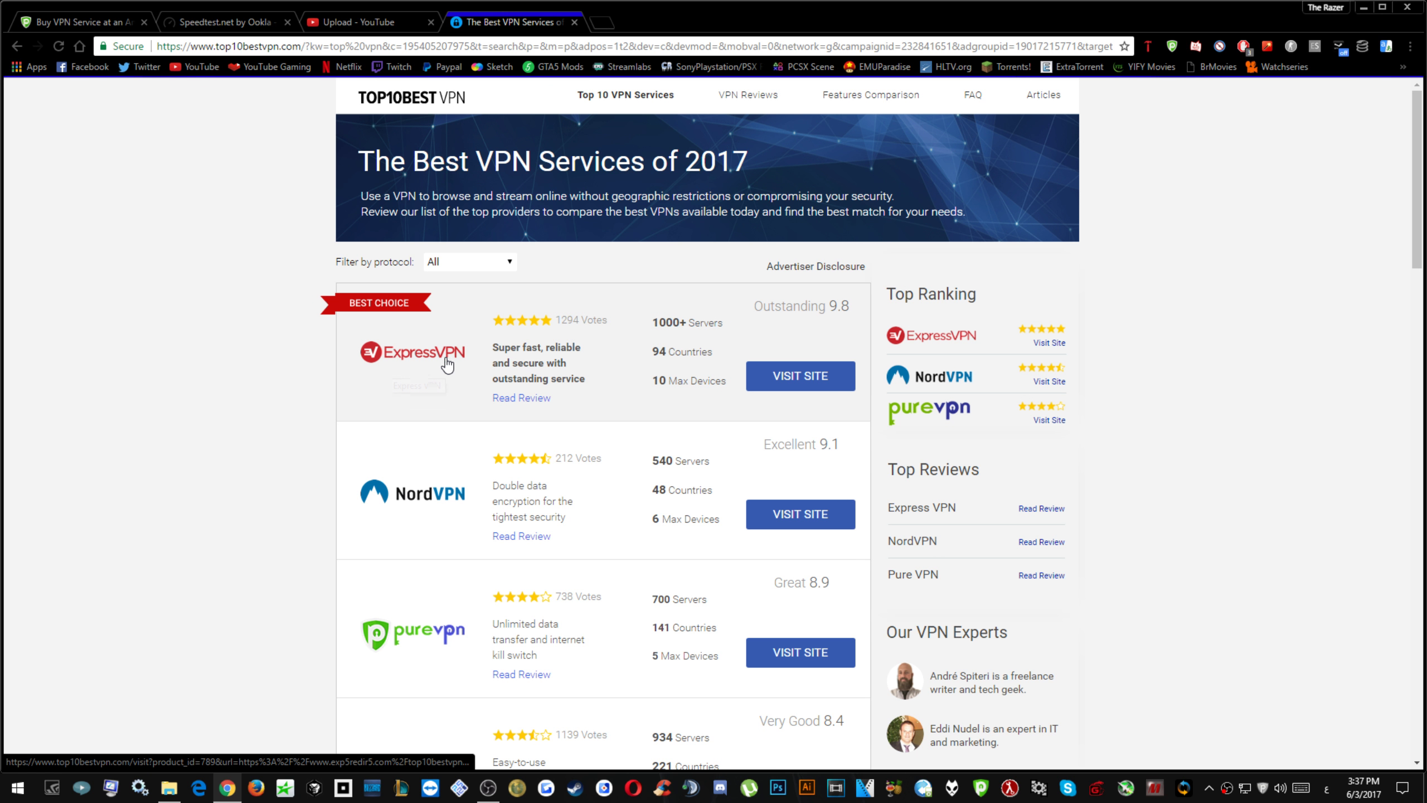
scroll(190, 368, "down", 4)
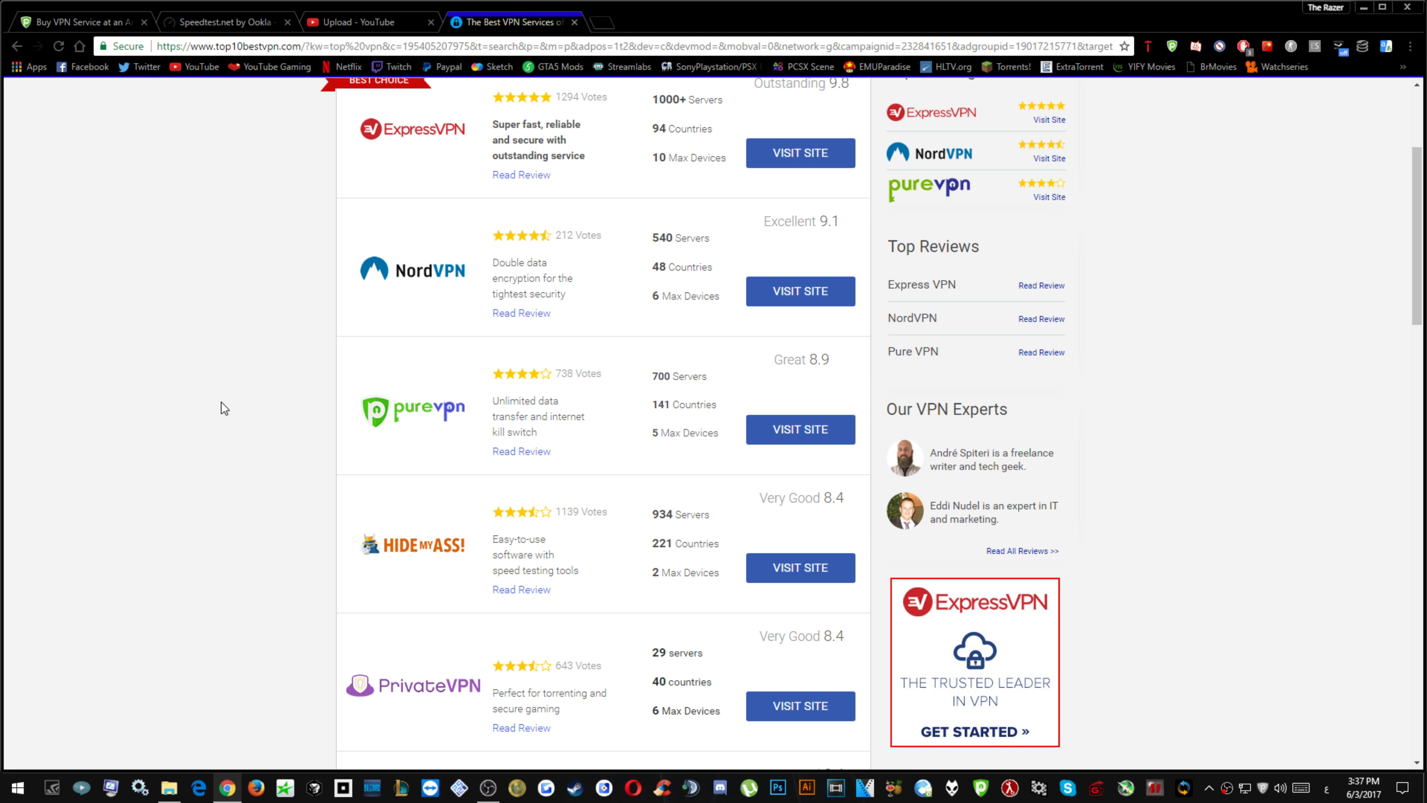
scroll(246, 400, "up", 1)
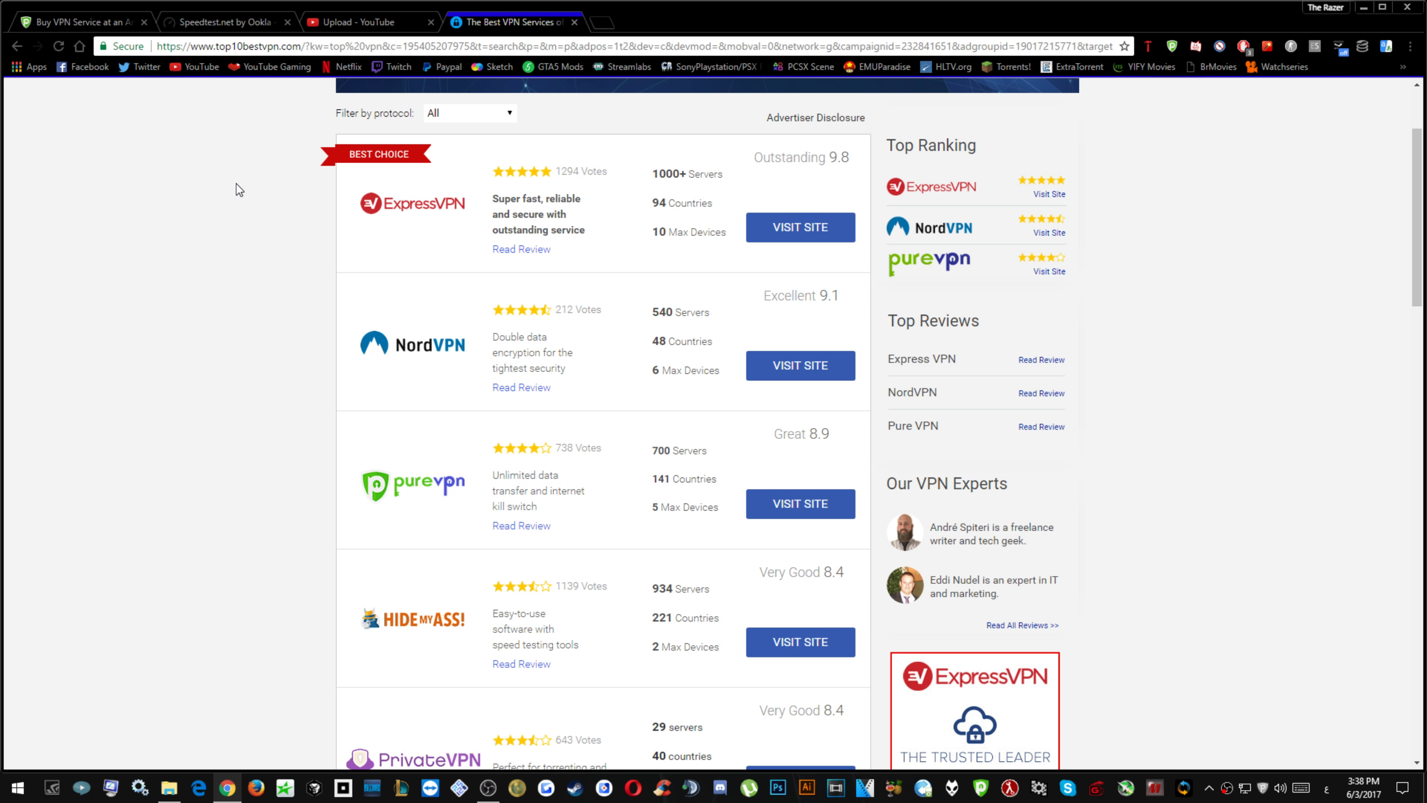
Minimize the browser, restore the Desktop folder, and select 'ESEA Ping Tester by Kirack.bat'.
left_click(1364, 8)
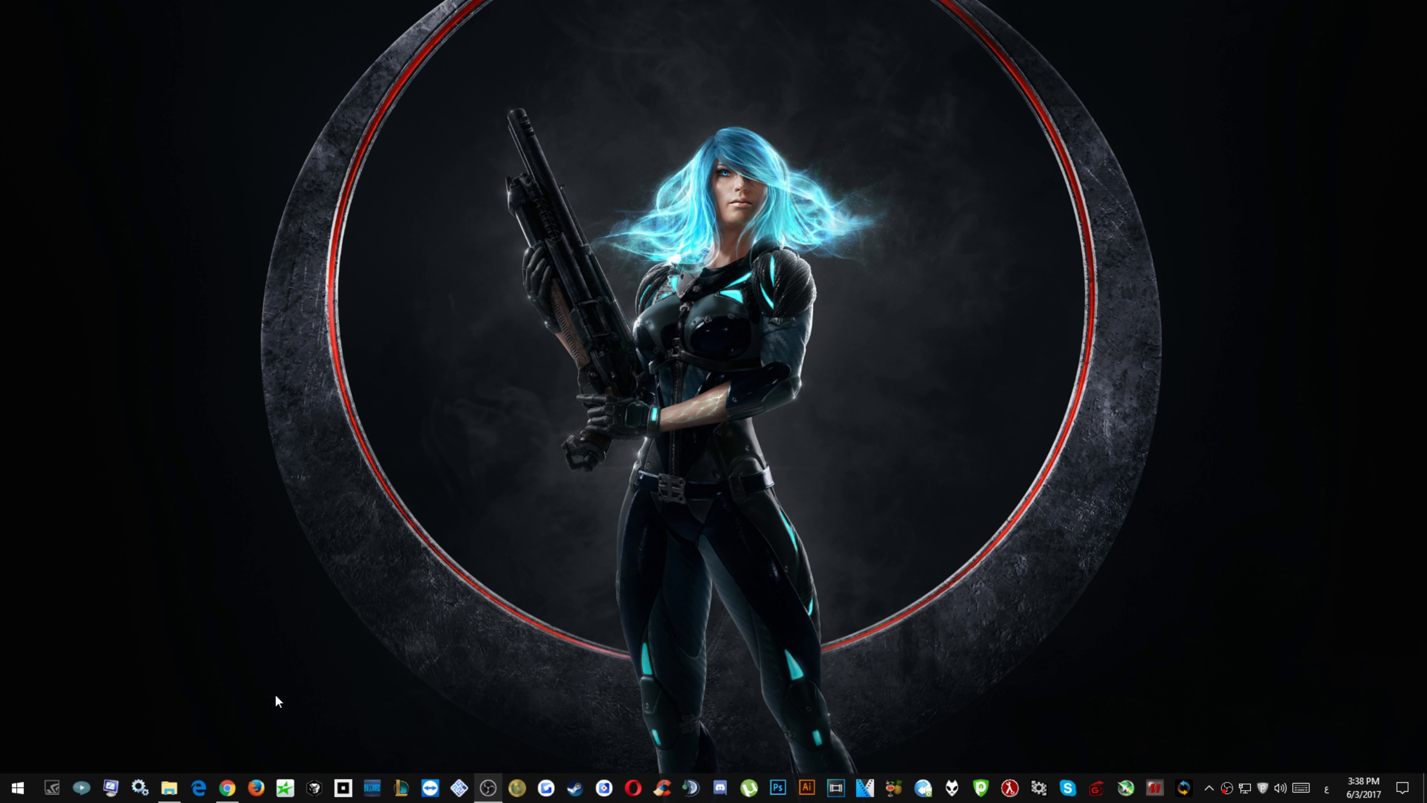
left_click(169, 787)
left_click_drag(878, 119, 869, 72)
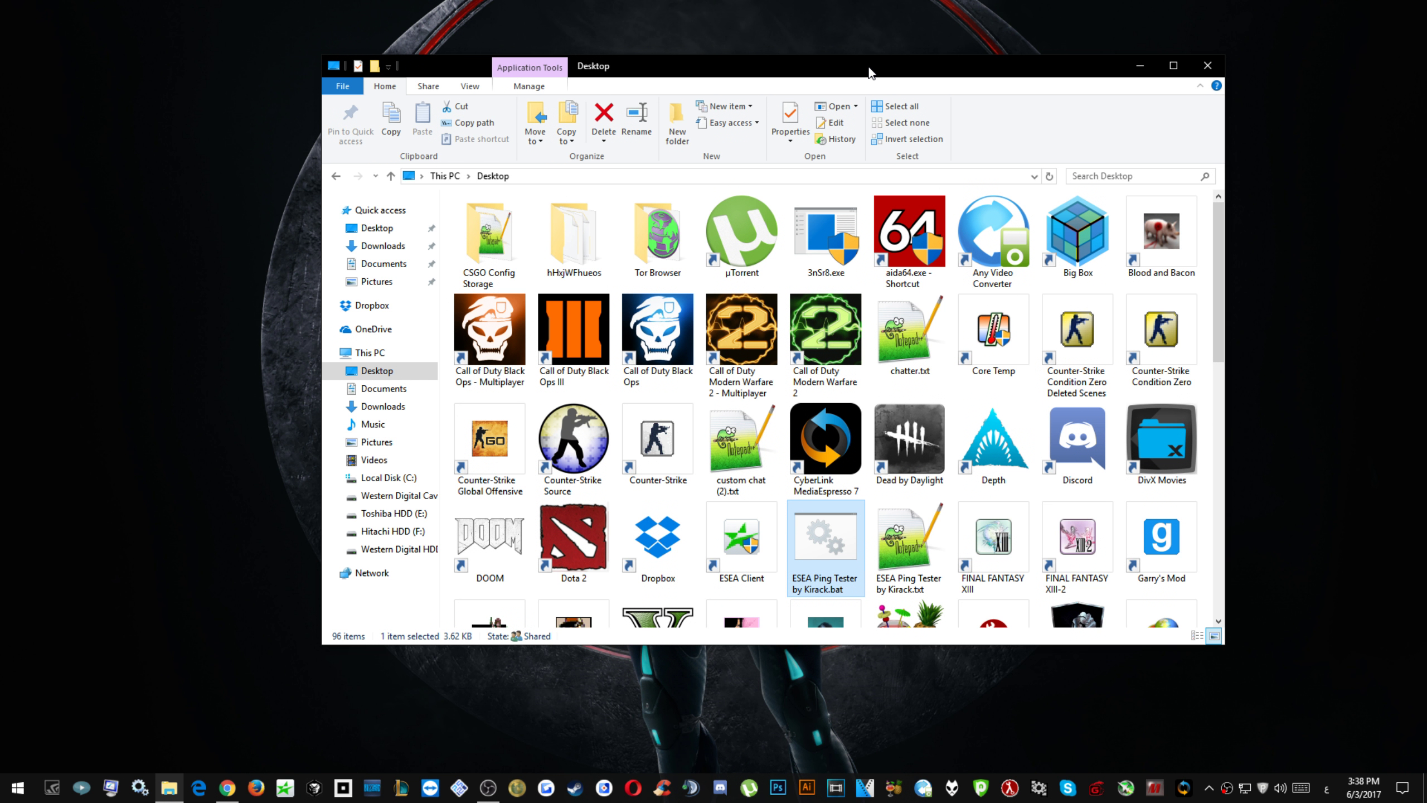
left_click(760, 557)
left_click(838, 556)
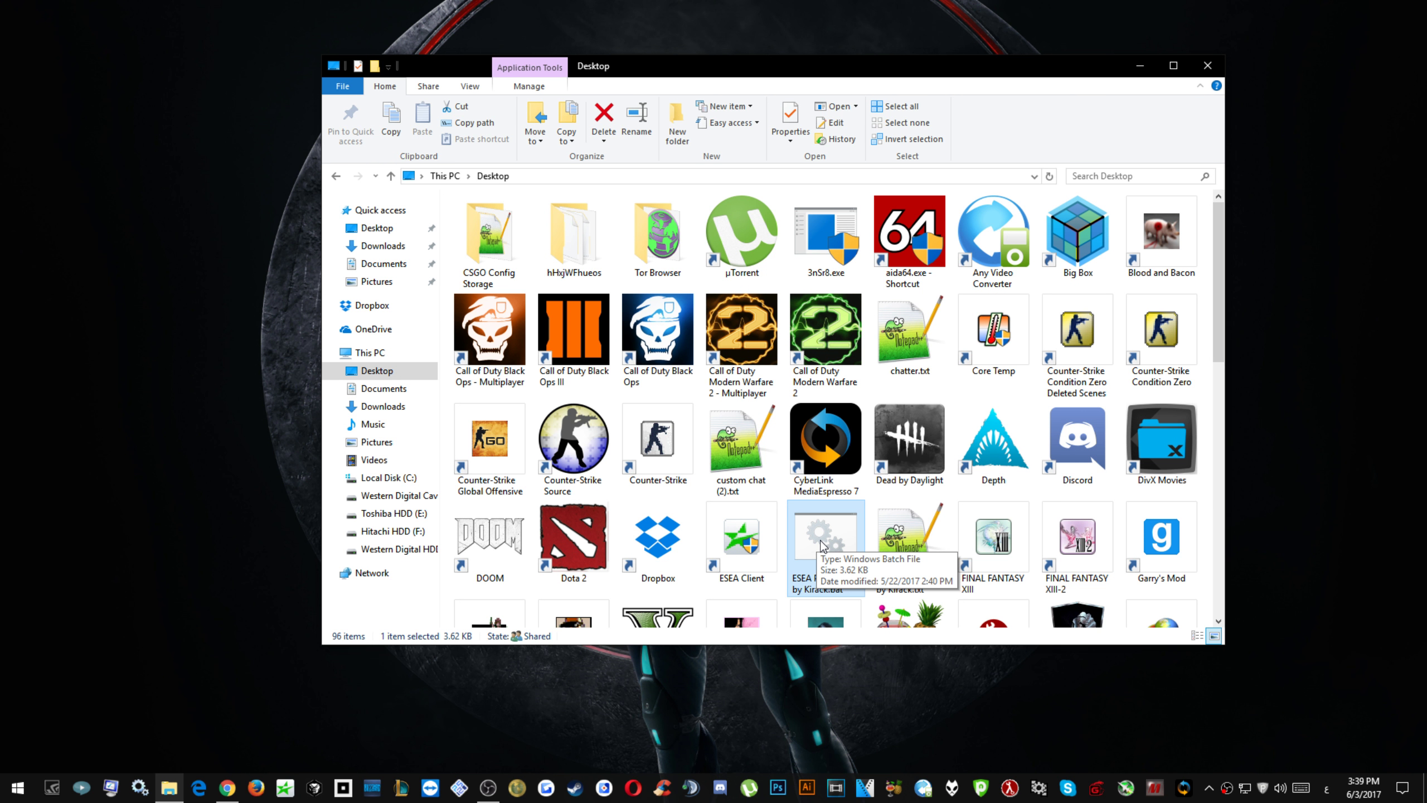
Run the ESEA Ping Tester and move its console aside to read baseline pings (Spain 128ms).
double_click(822, 544)
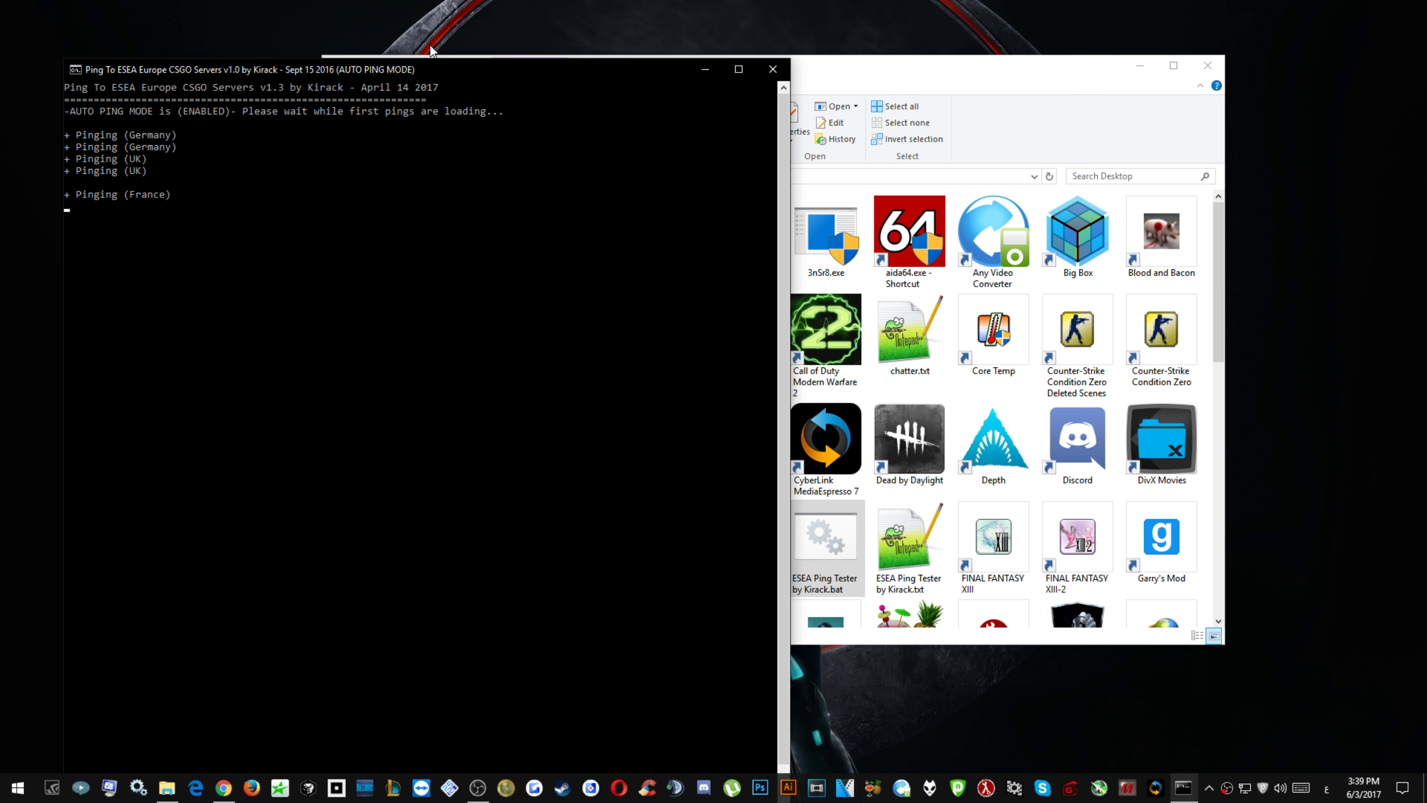
left_click_drag(451, 77, 617, 85)
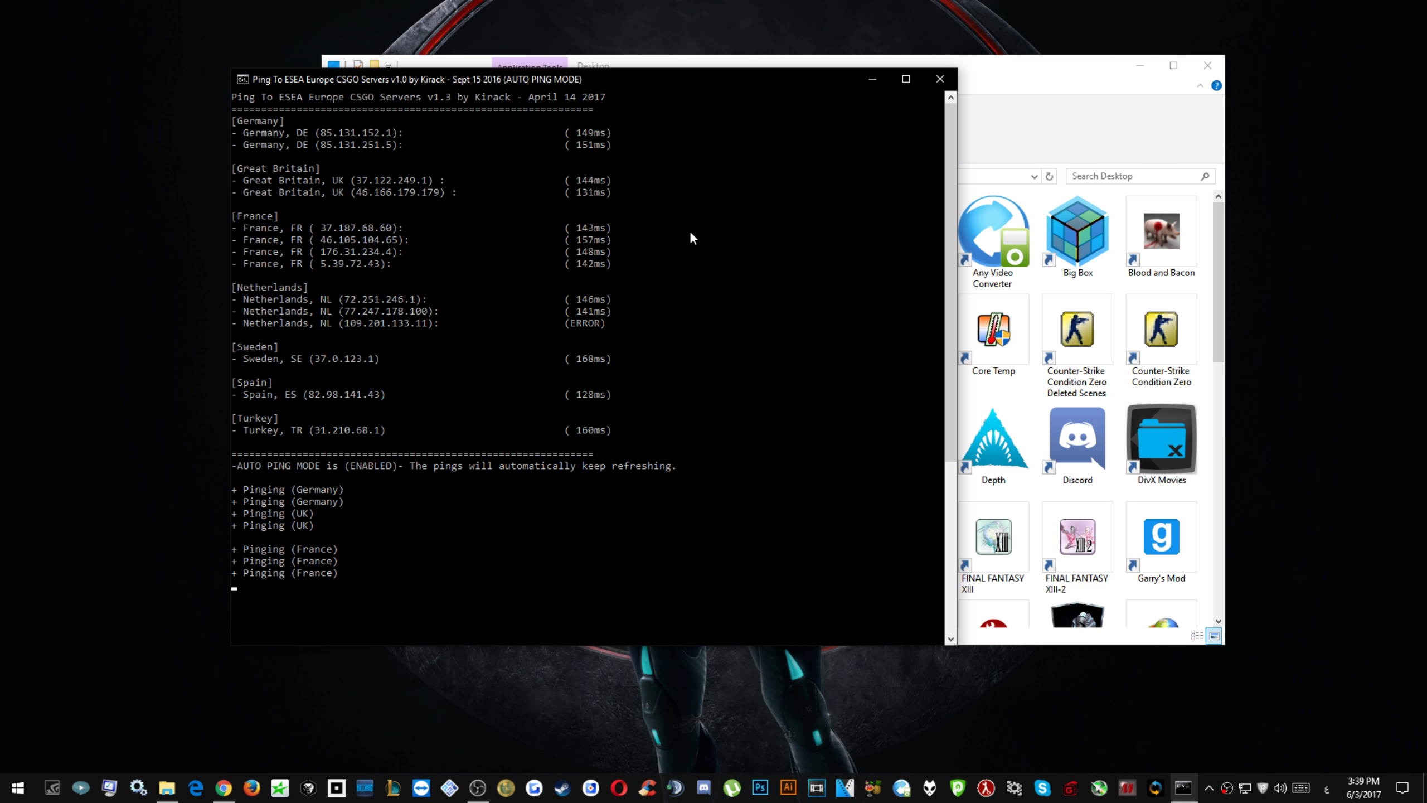
Close the ping tester, minimize the Desktop folder, and open PureVPN from the tray, ranking regions by ping.
left_click(939, 78)
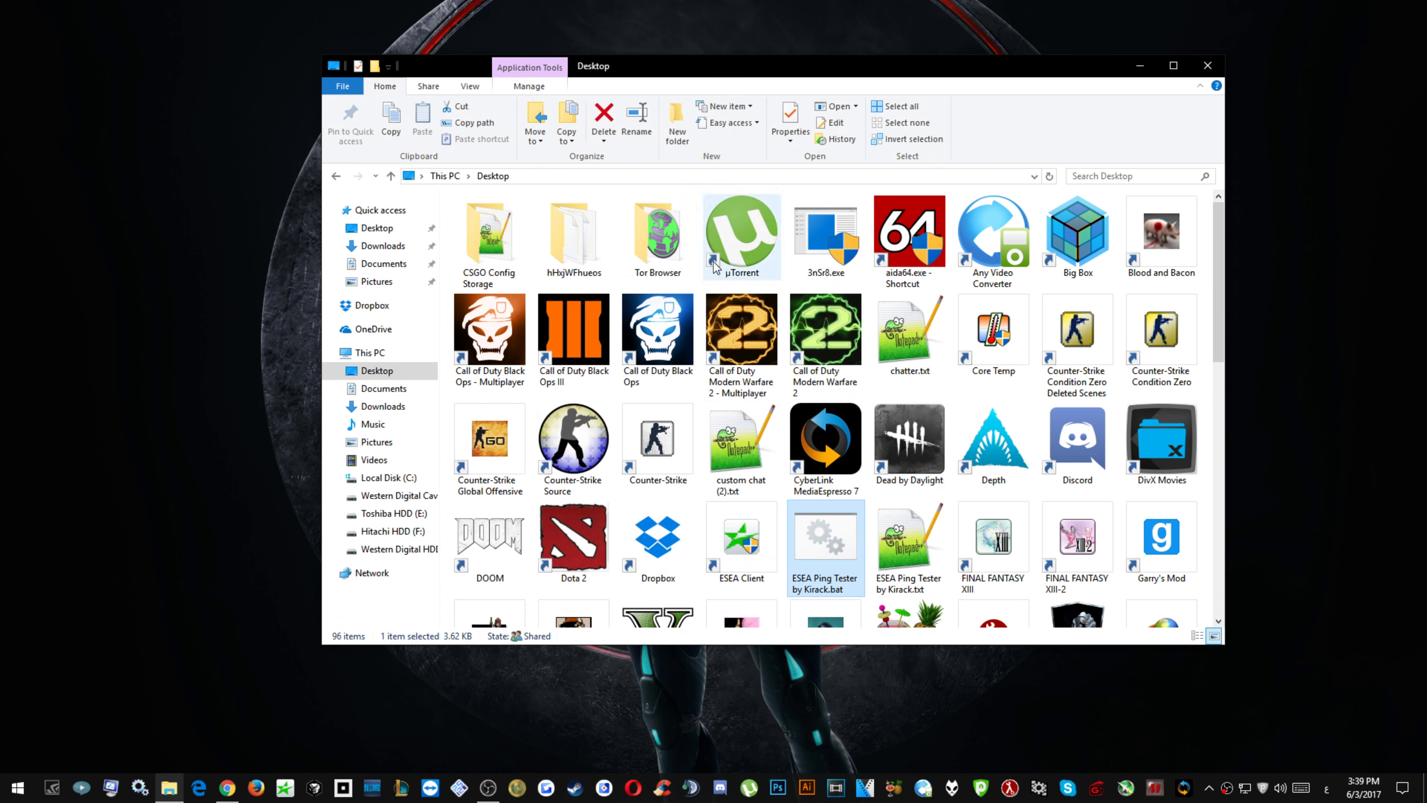
left_click(1140, 66)
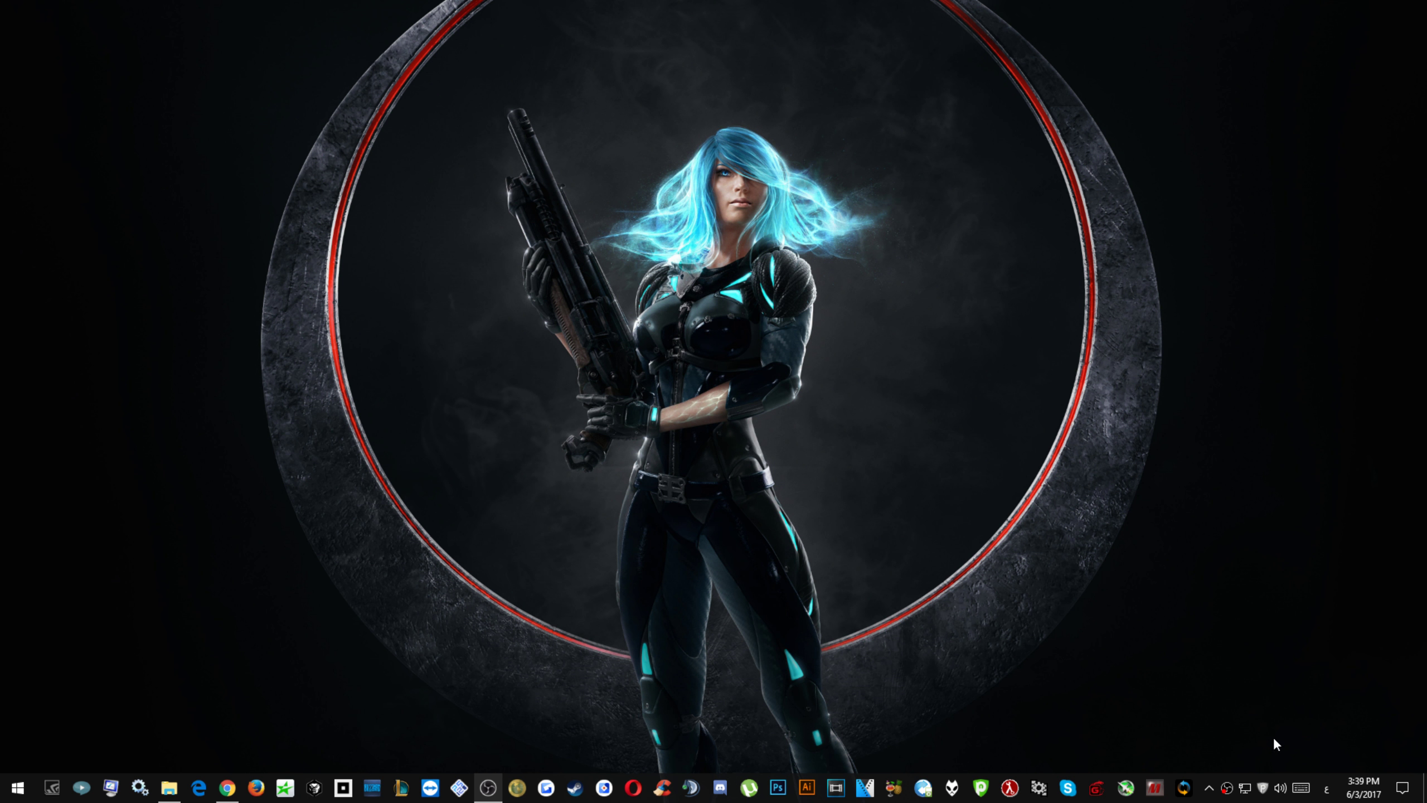
right_click(1263, 787)
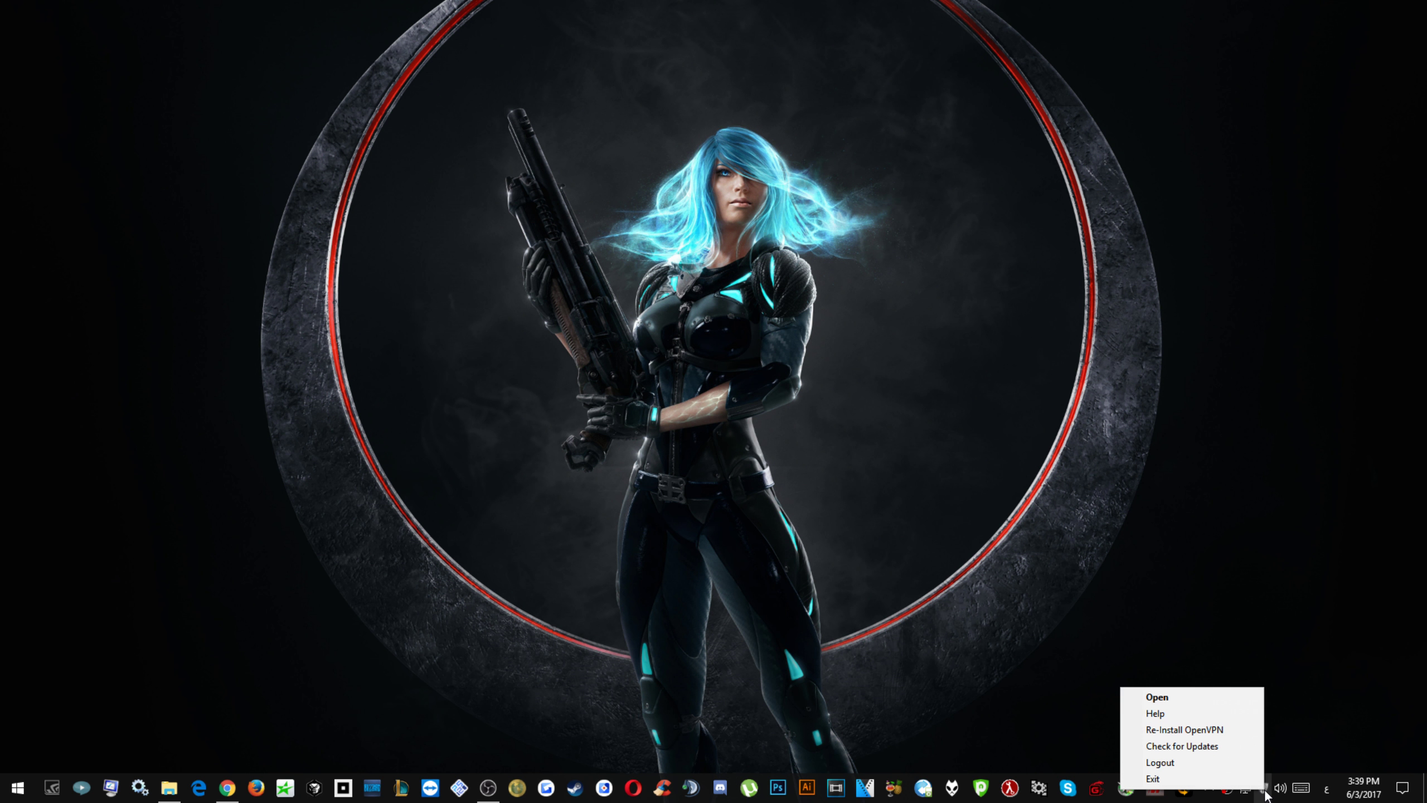
left_click(1219, 697)
left_click_drag(1028, 180, 784, 149)
left_click(939, 197)
left_click_drag(683, 175, 618, 203)
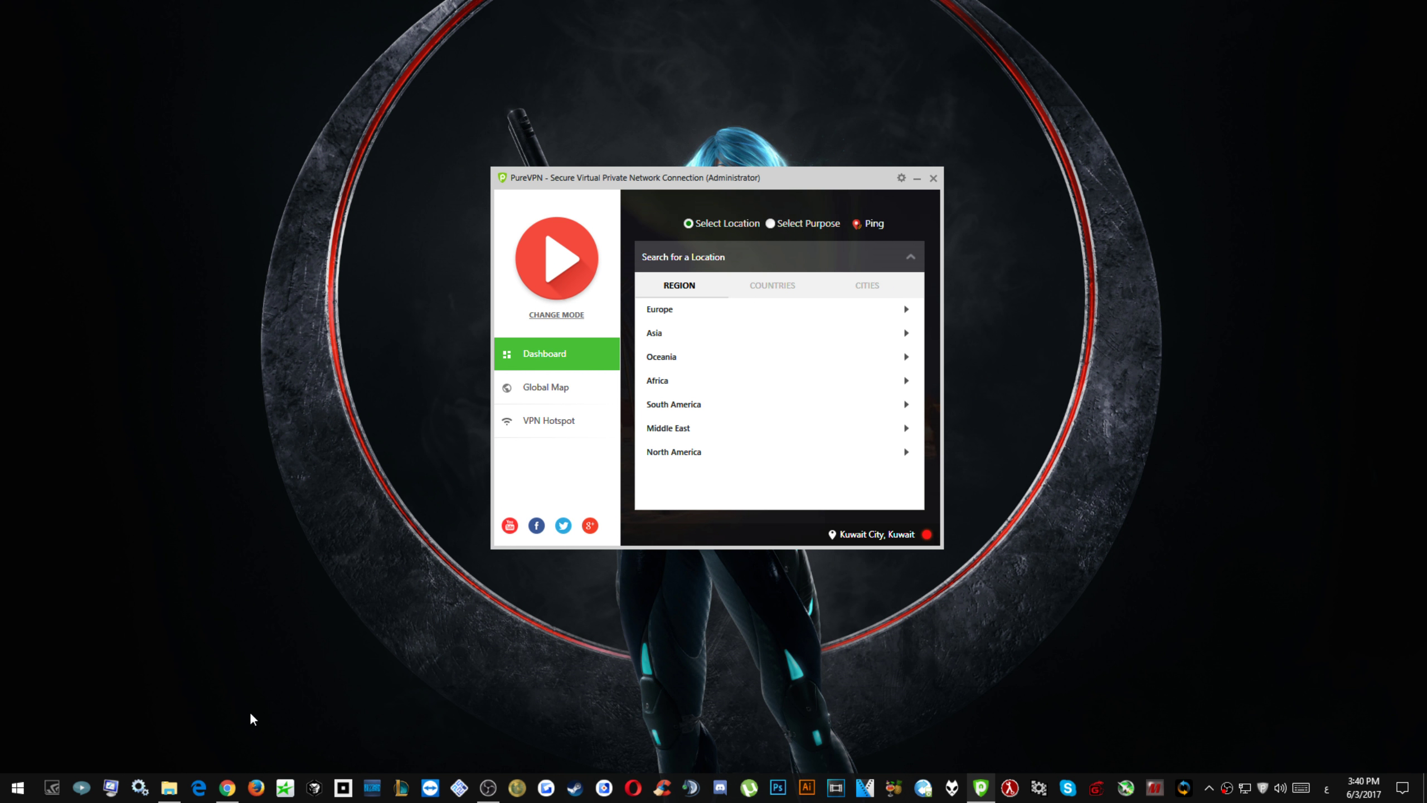
Briefly bring the VPN review page forward, then return to the PureVPN client.
left_click(227, 787)
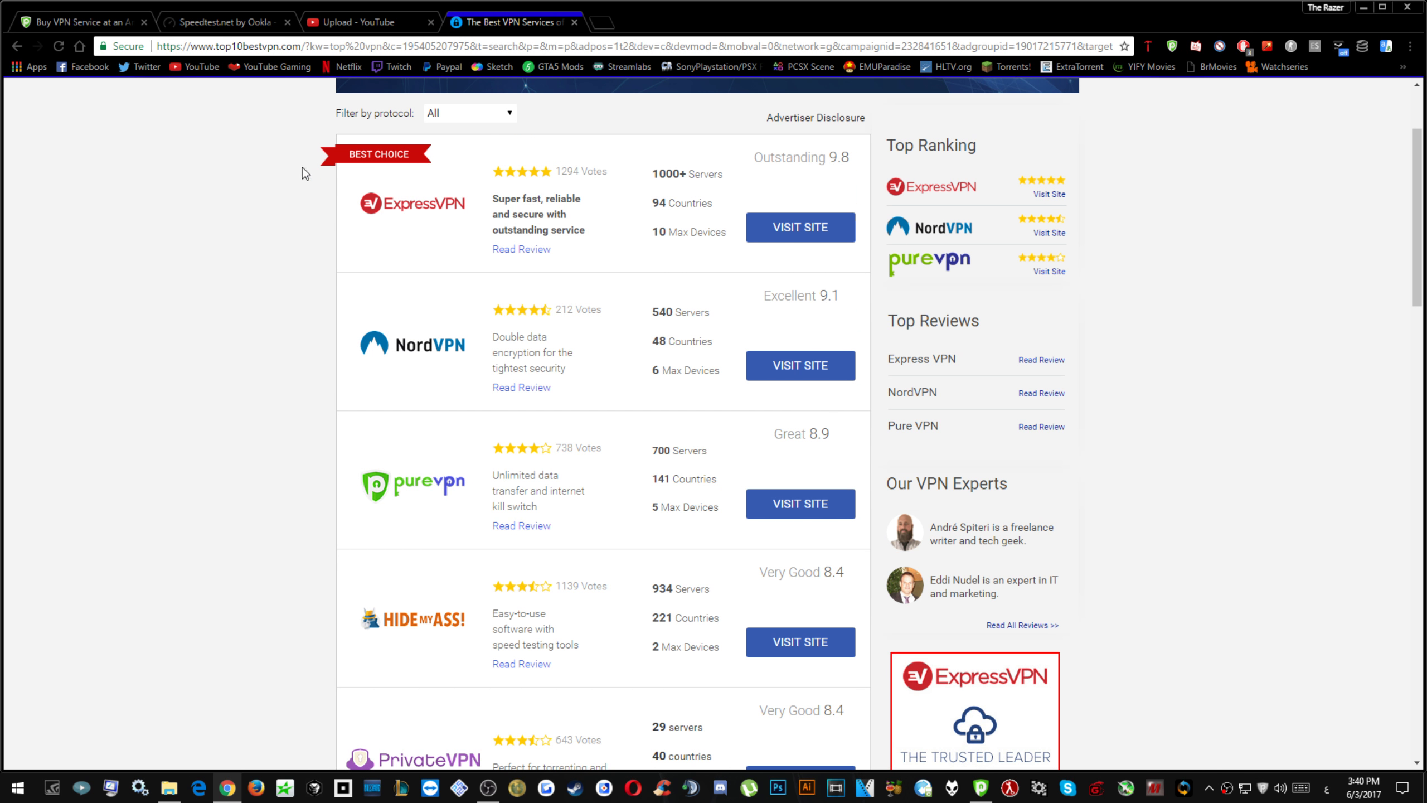
left_click(509, 448)
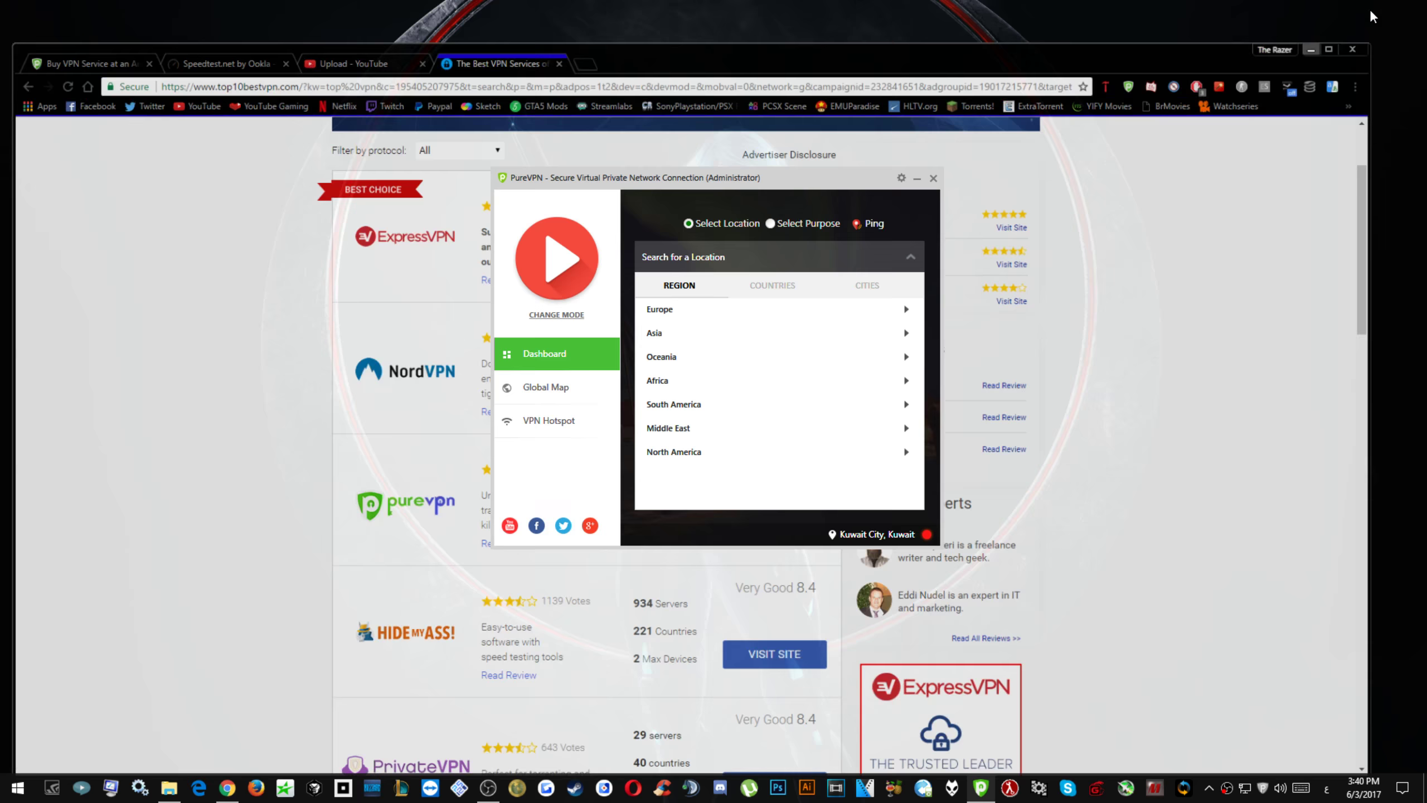
left_click(1365, 7)
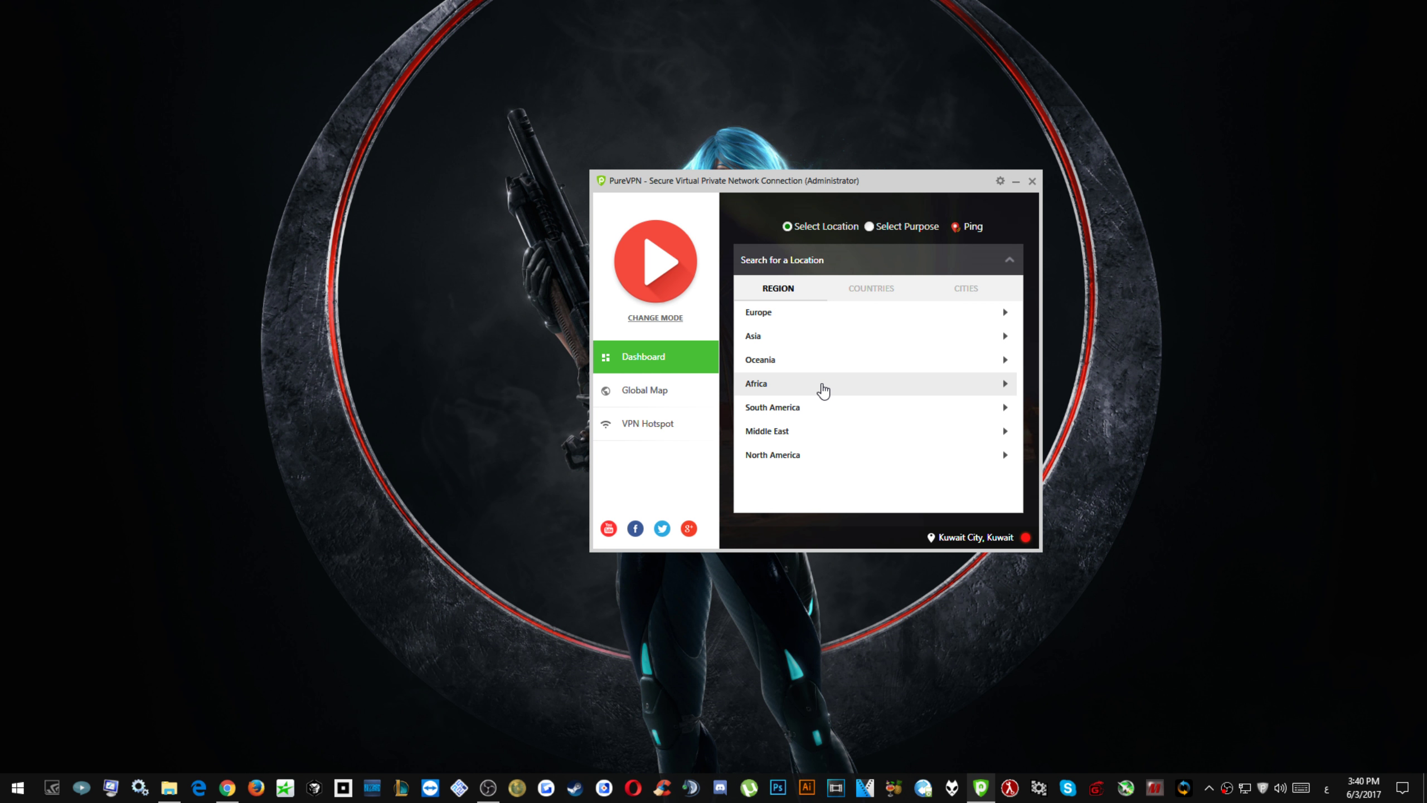
Expand the Europe region, connect to Switzerland, and close the PureVPN window.
left_click(808, 317)
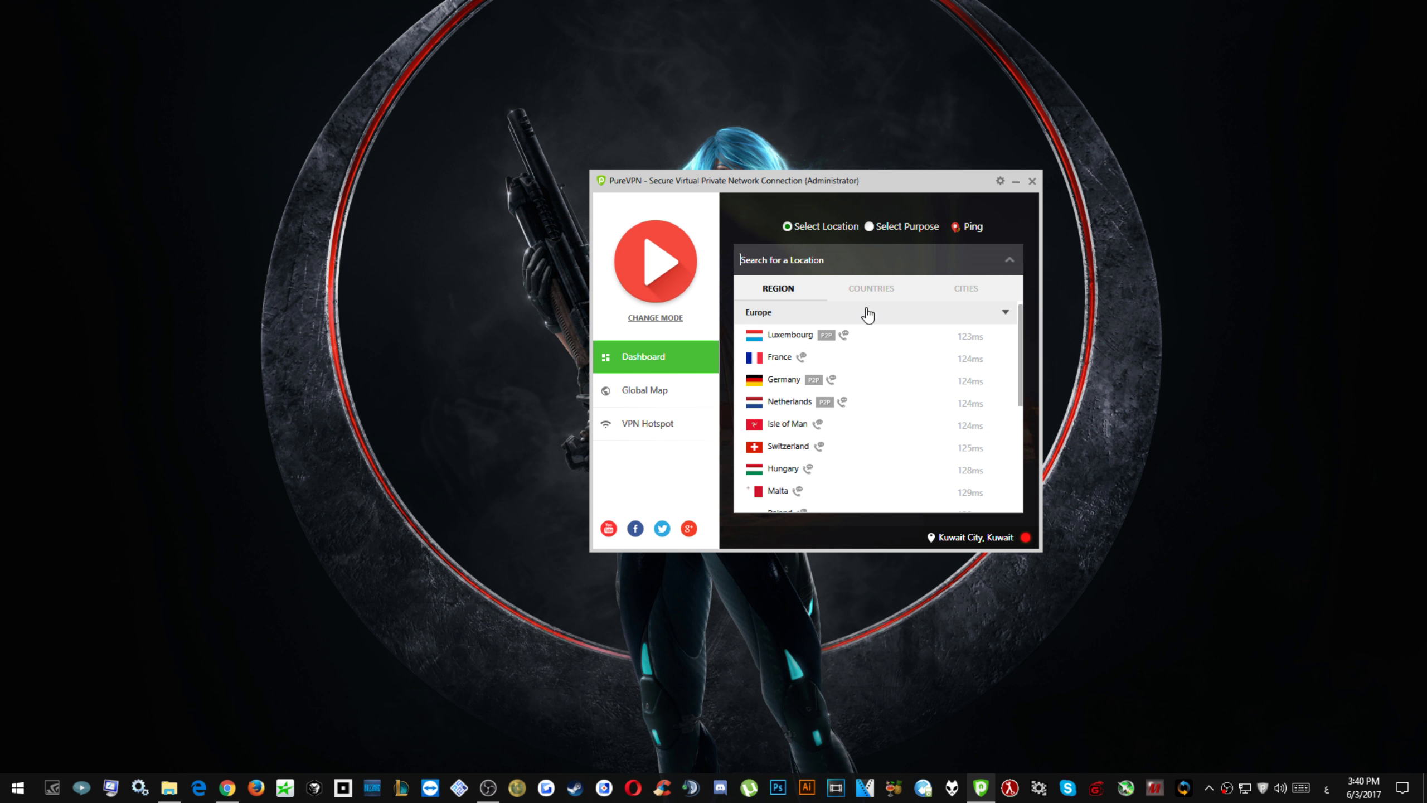
left_click(864, 447)
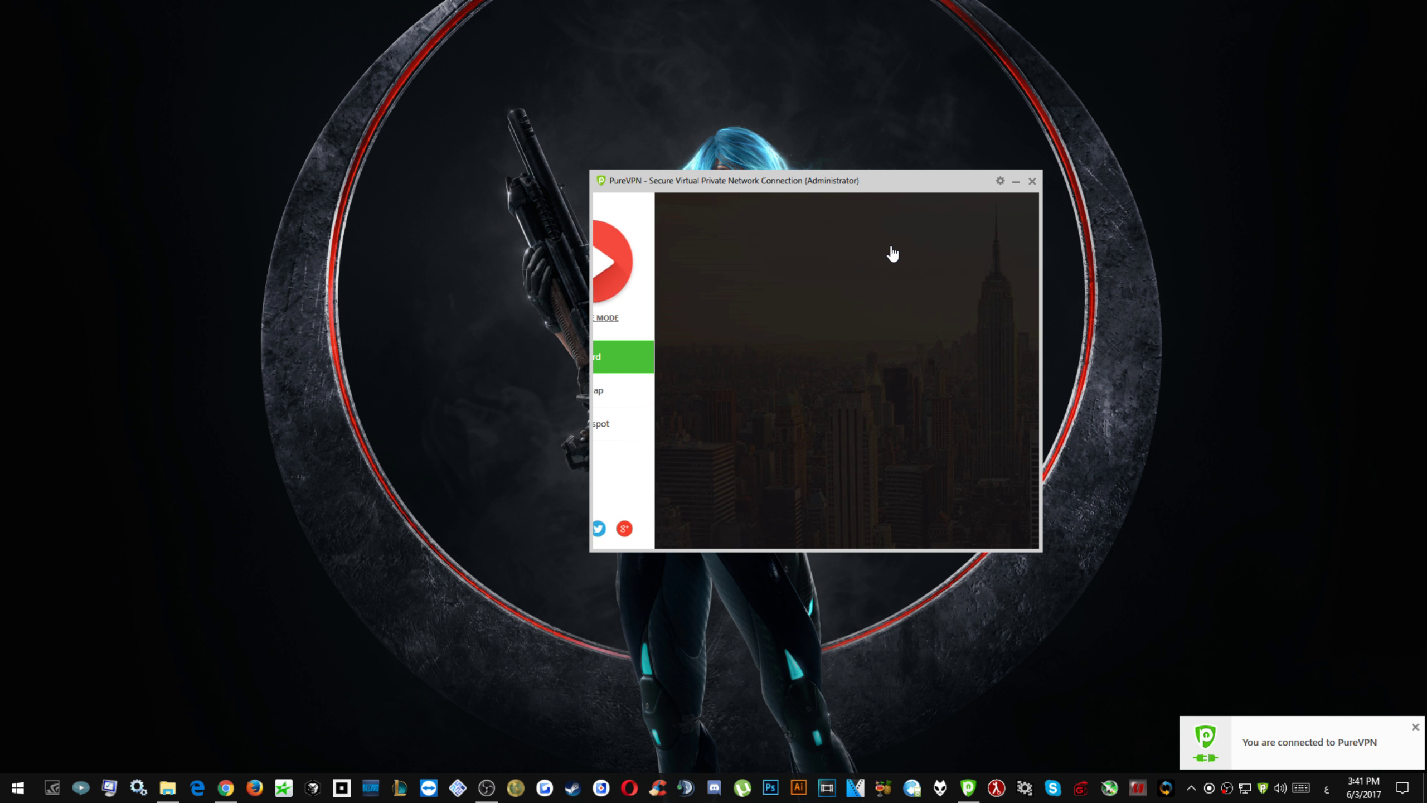
left_click(1032, 181)
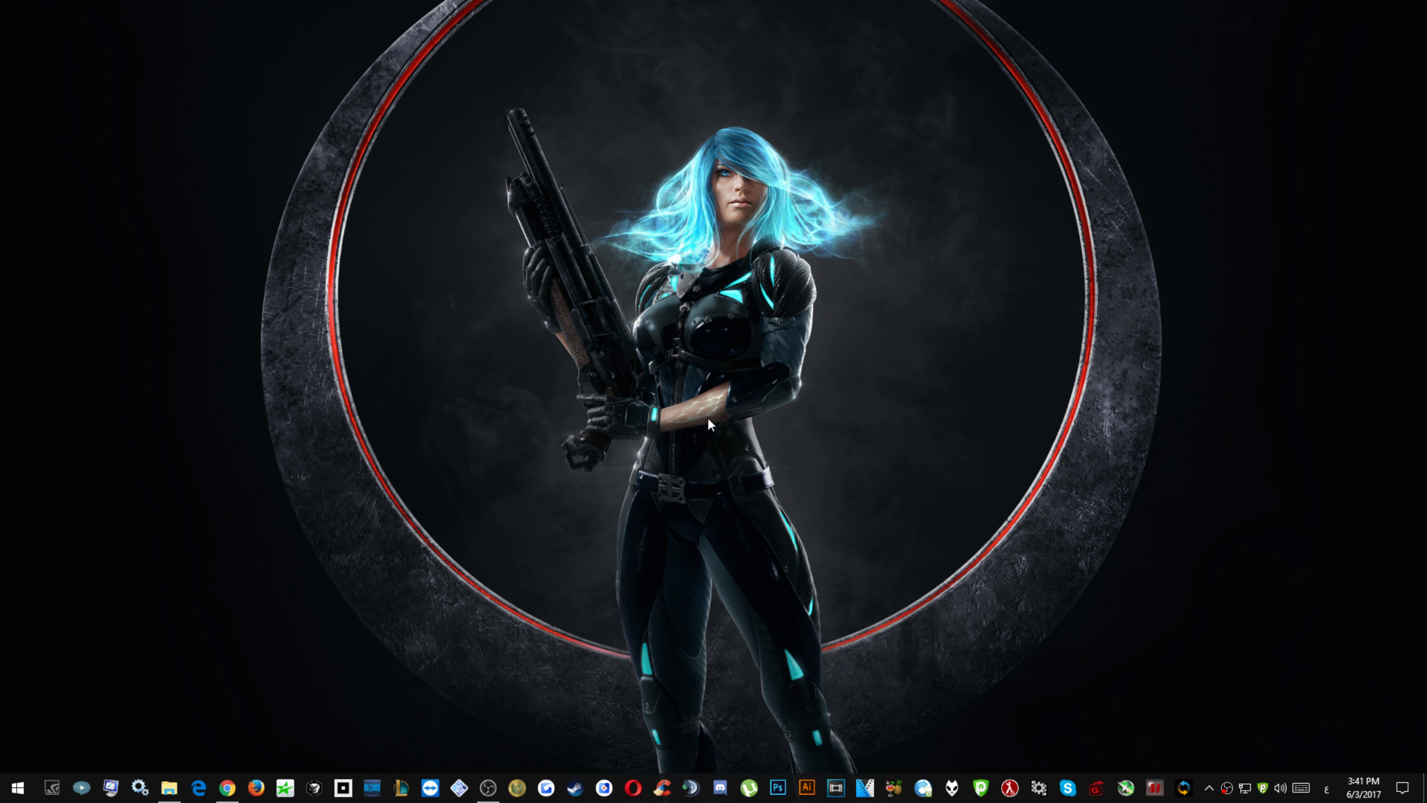
Rerun the ESEA Ping Tester over the VPN, check Germany's 102ms ping, then close the console.
left_click(170, 786)
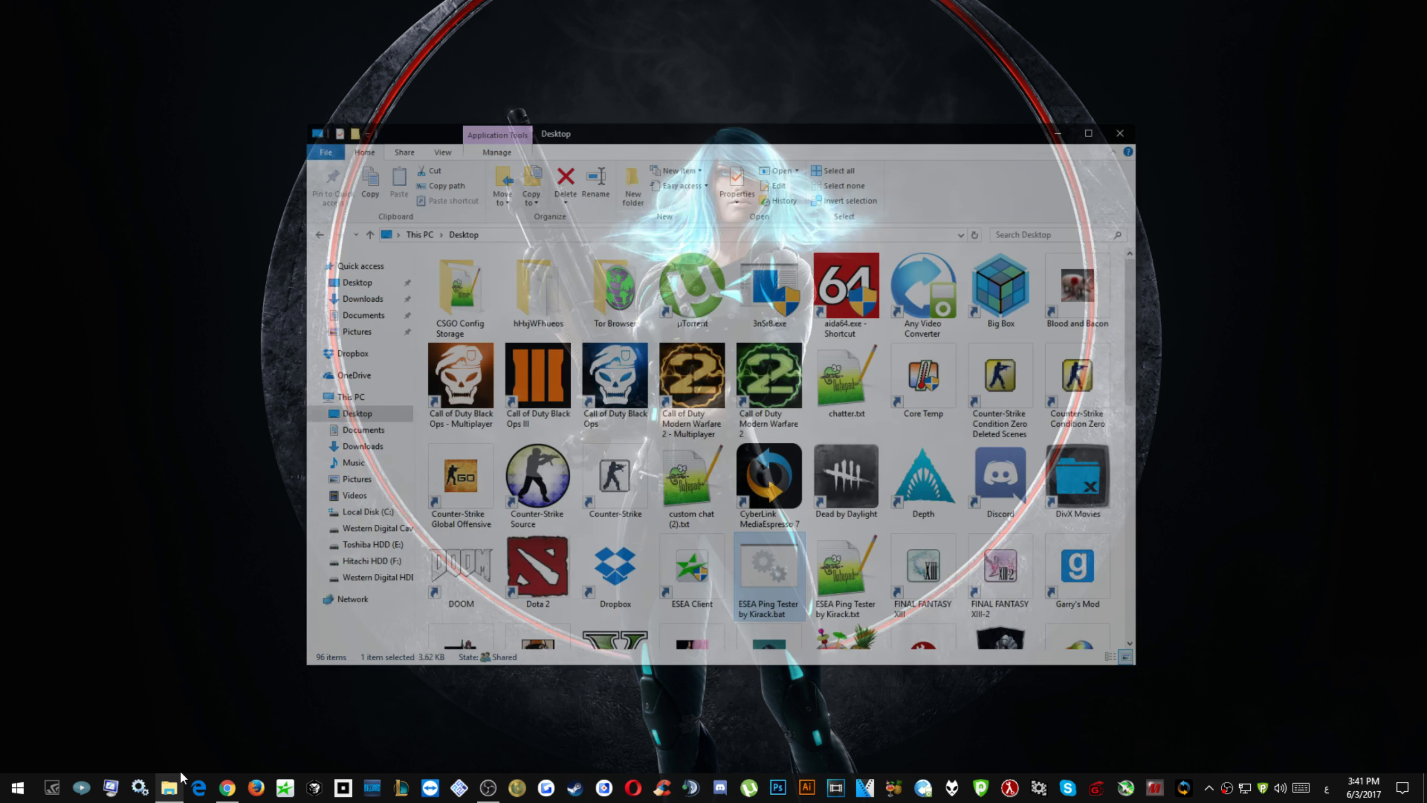
double_click(825, 548)
left_click_drag(596, 145, 740, 83)
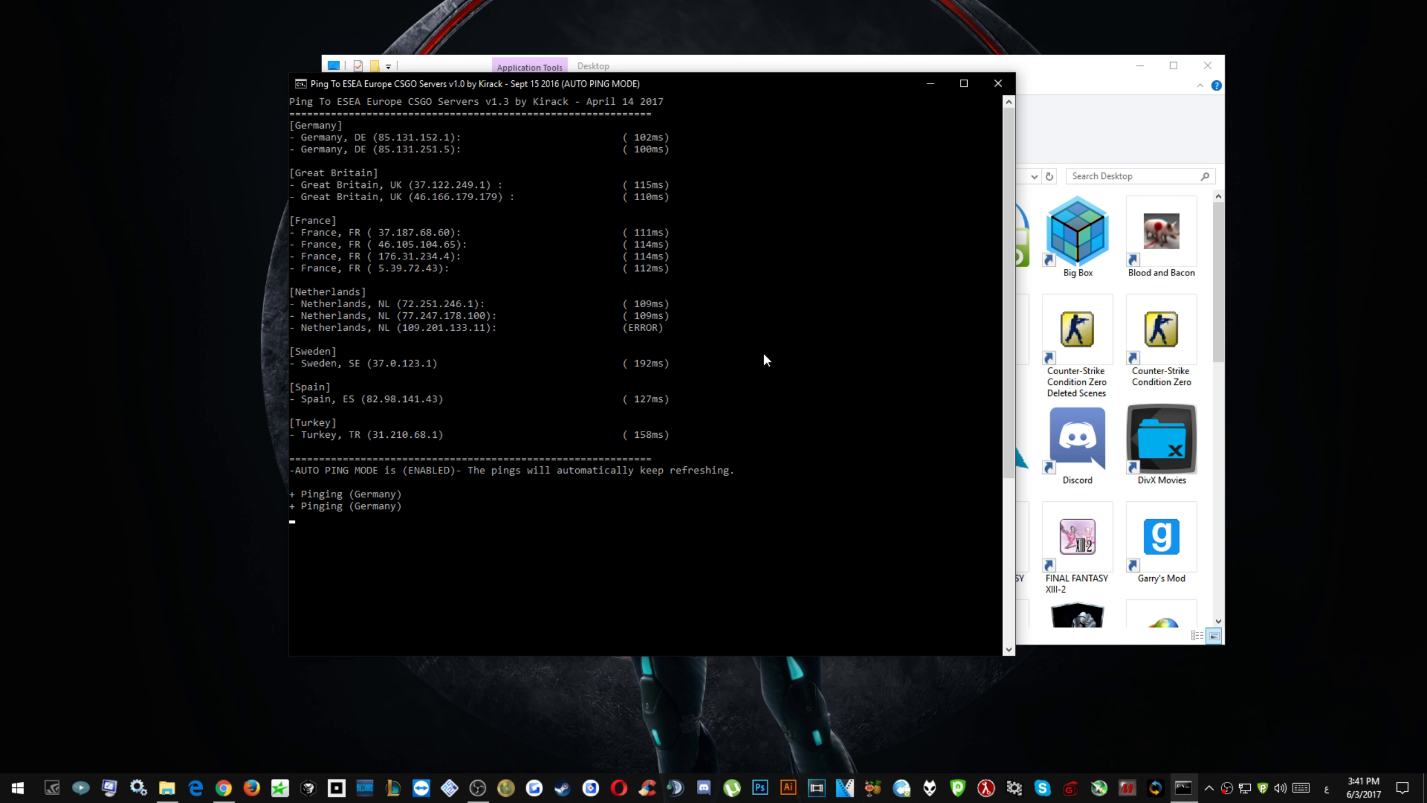
left_click_drag(635, 136, 663, 137)
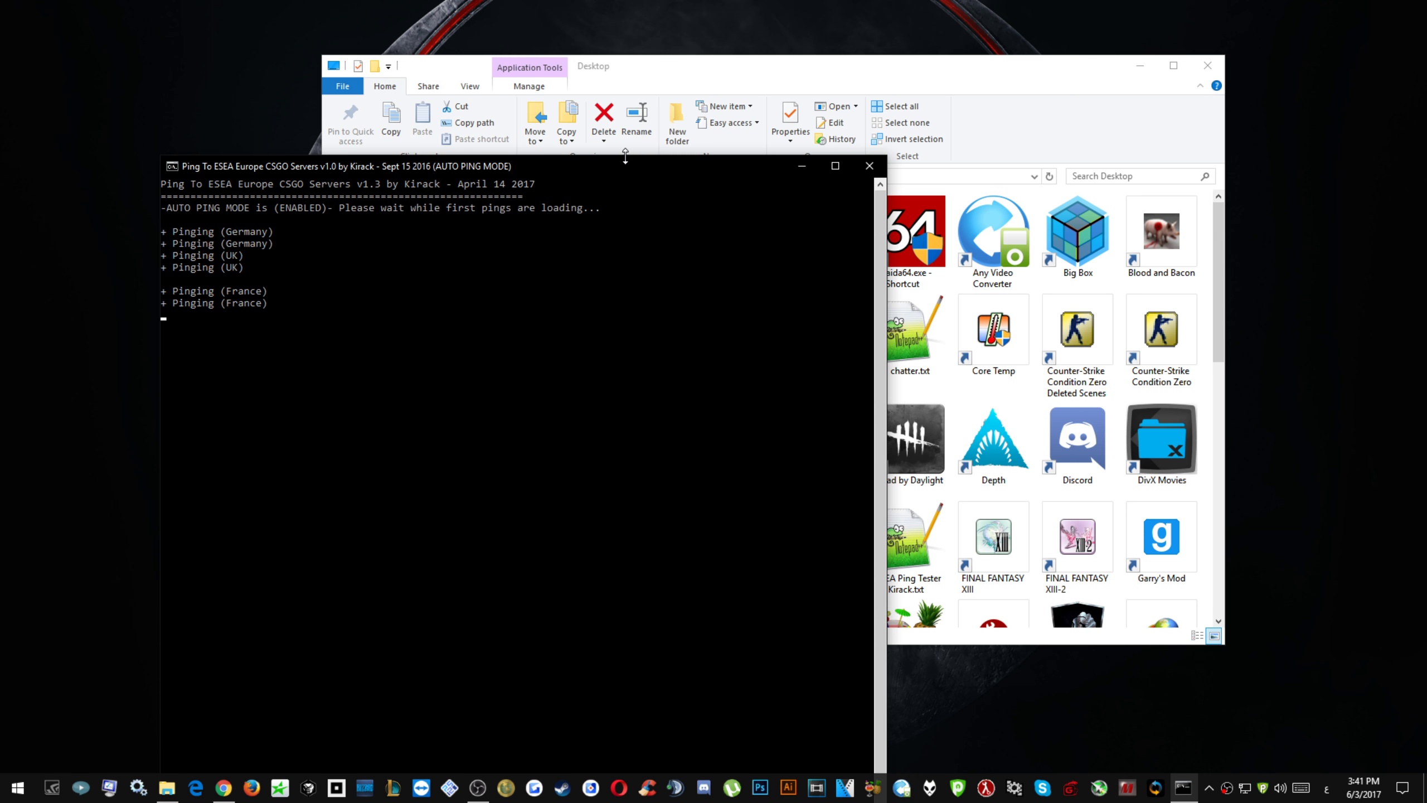
left_click_drag(629, 172, 776, 80)
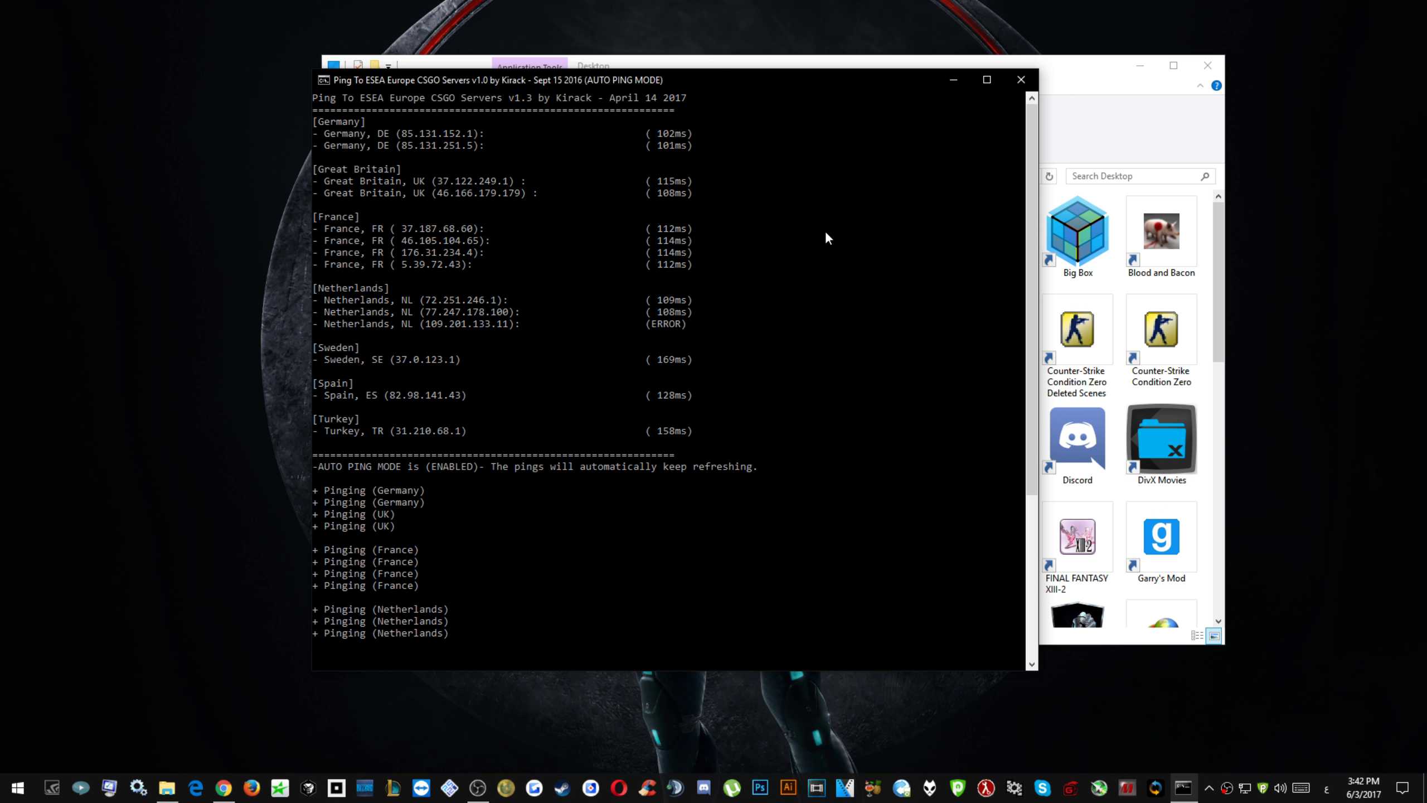
left_click(1021, 80)
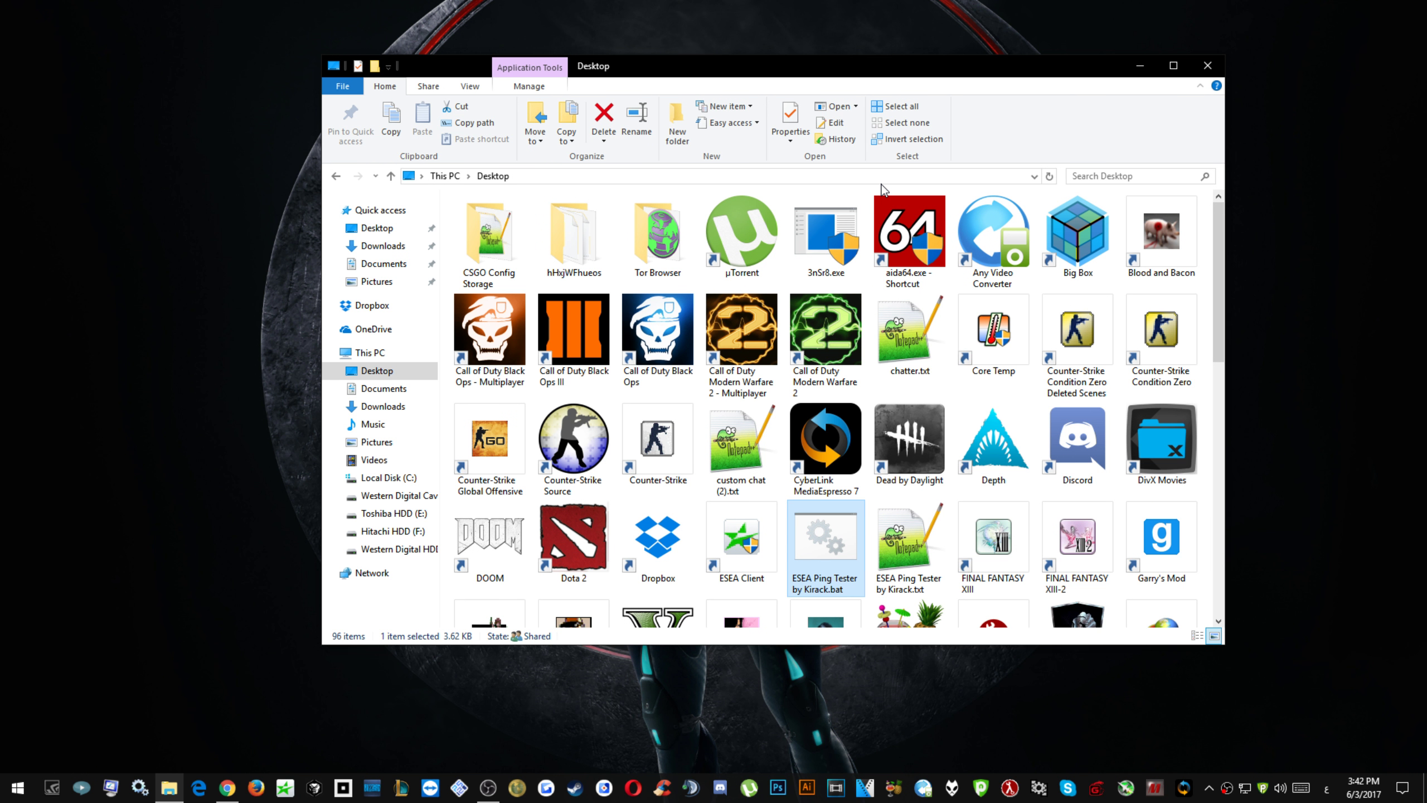
Close the Desktop folder, reload the Speedtest.net tab in Chrome, and start the Zurich speed test.
left_click(1207, 65)
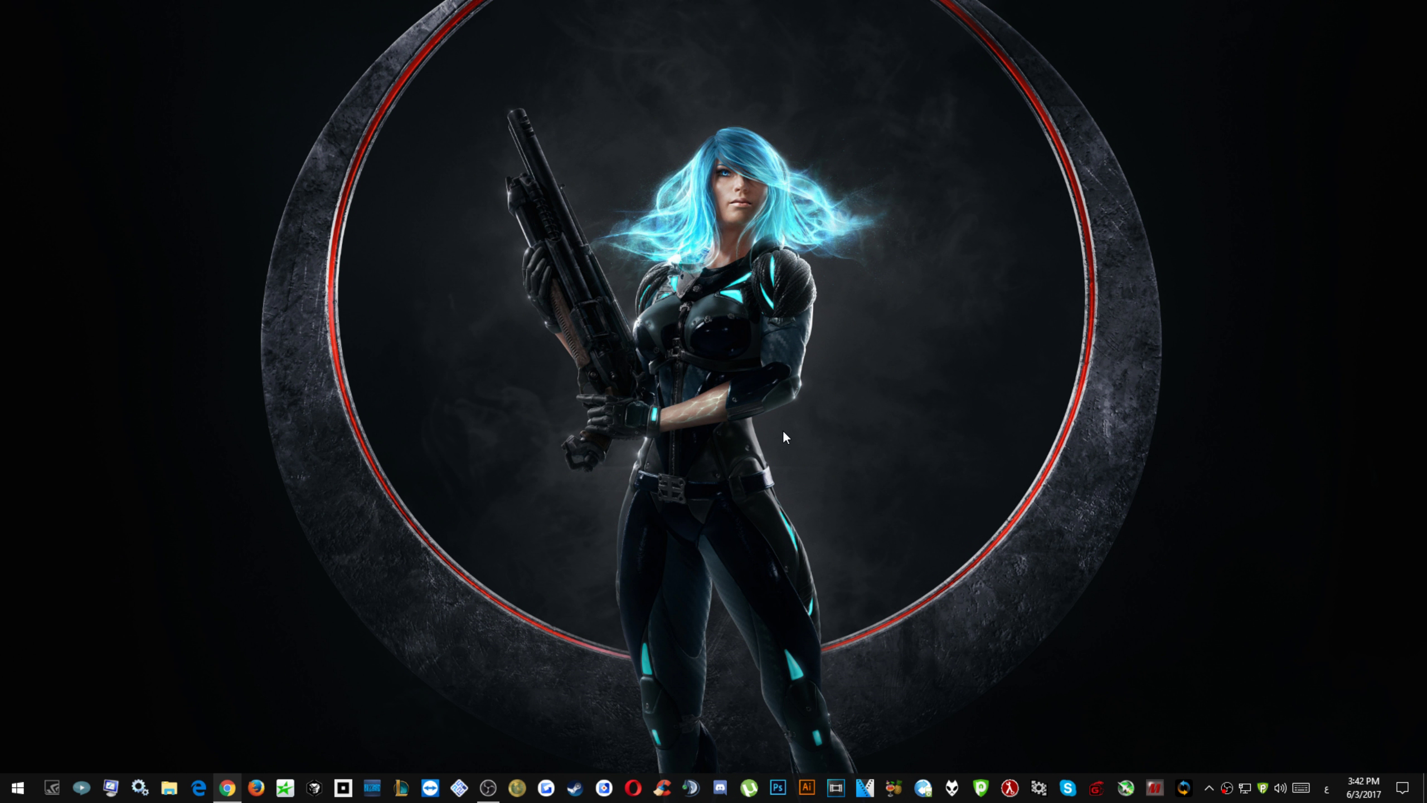
left_click(226, 788)
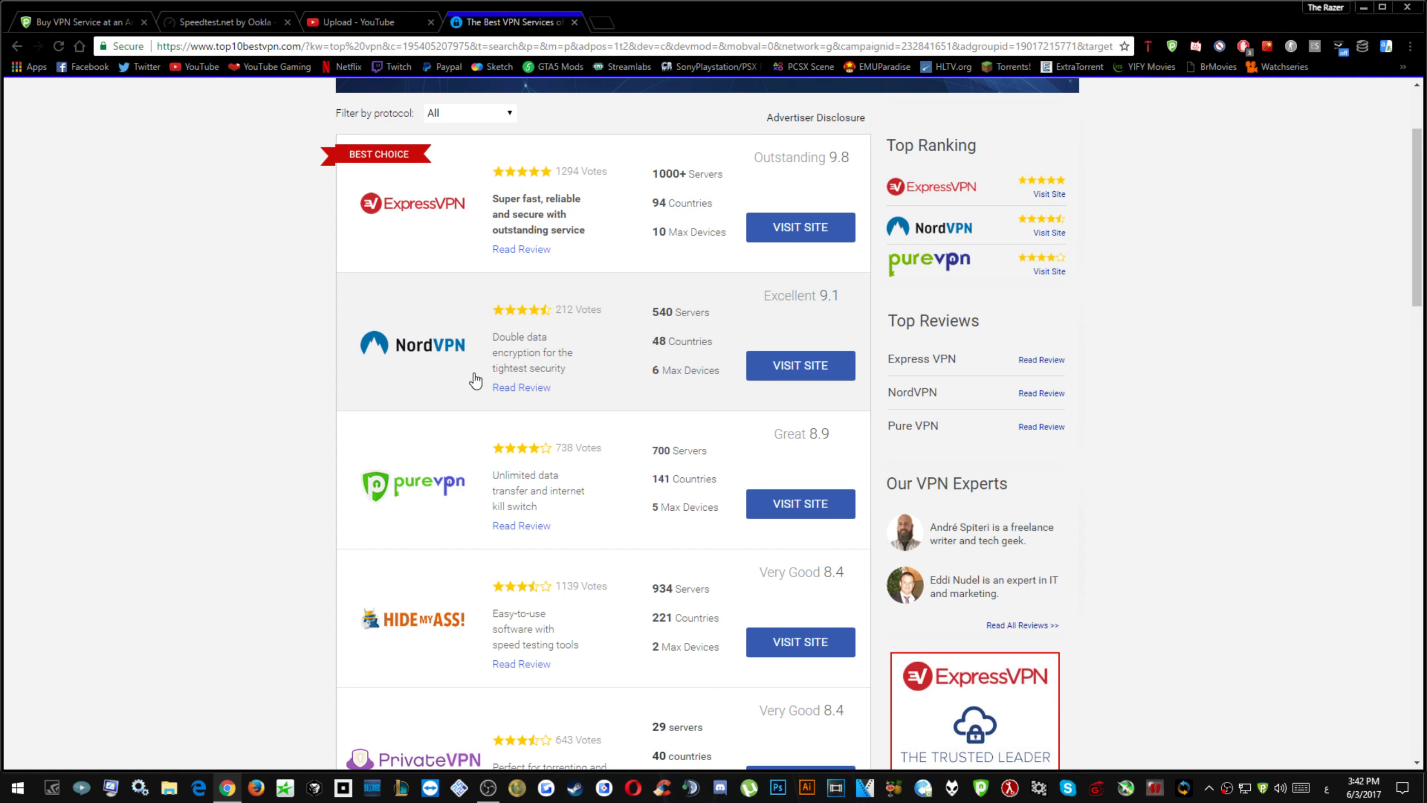
left_click(218, 23)
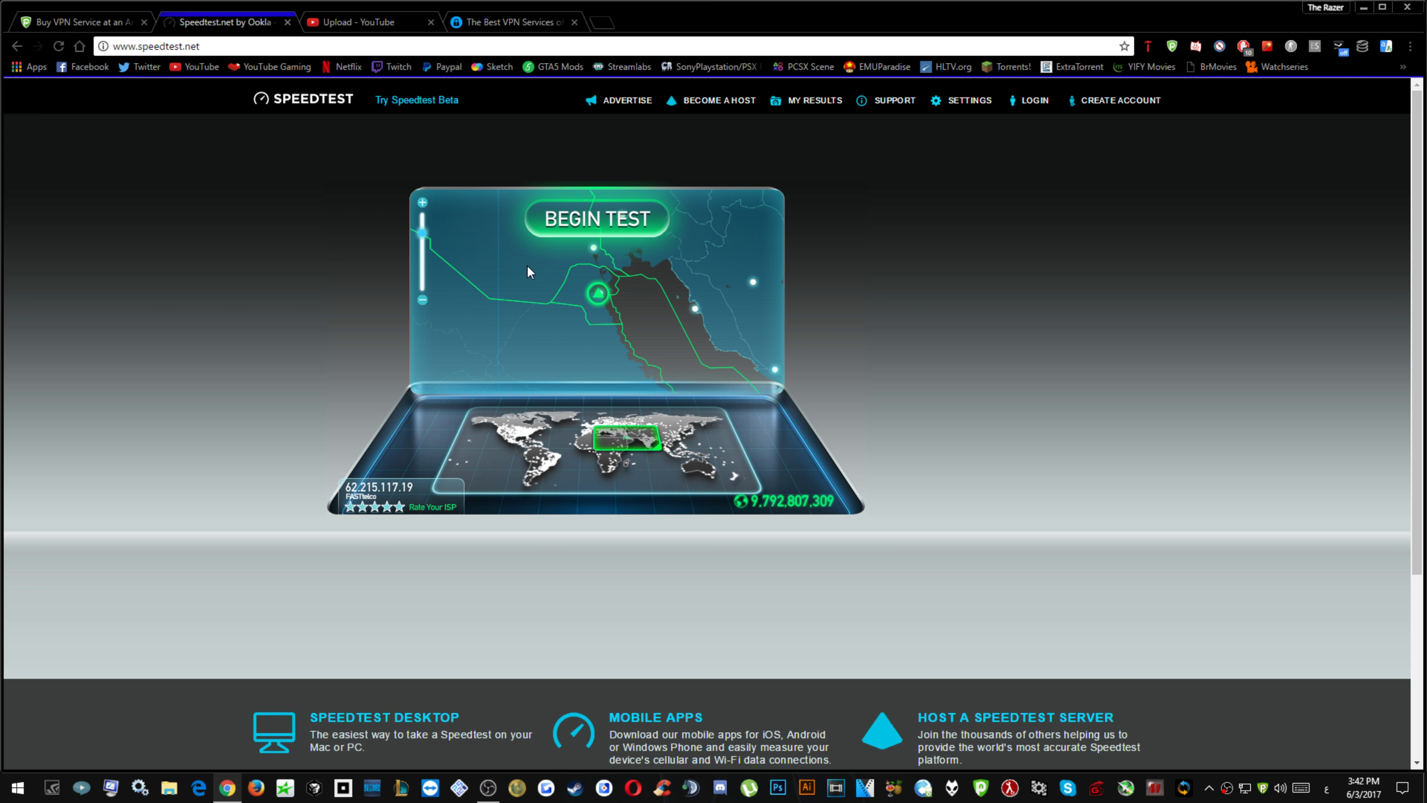
left_click(59, 46)
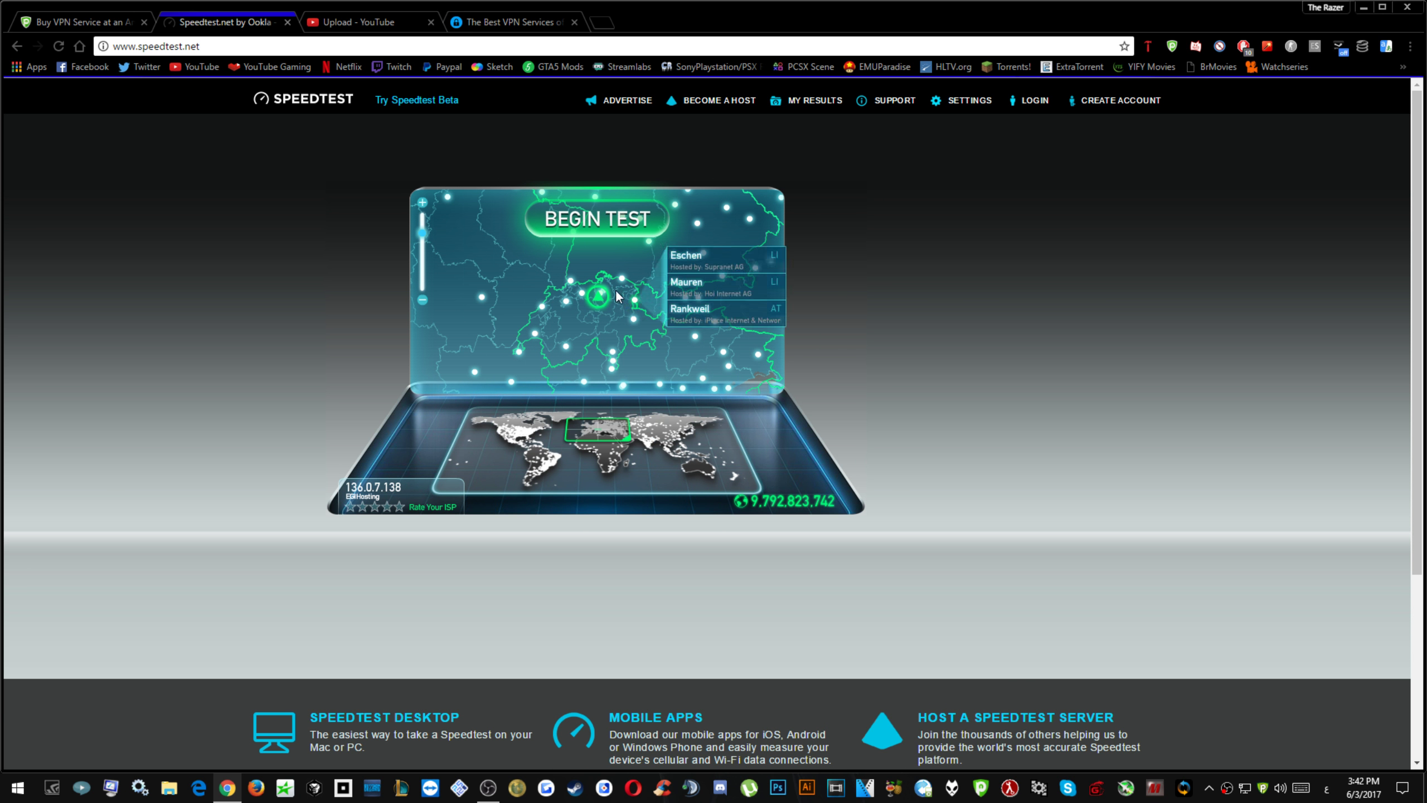
left_click(596, 218)
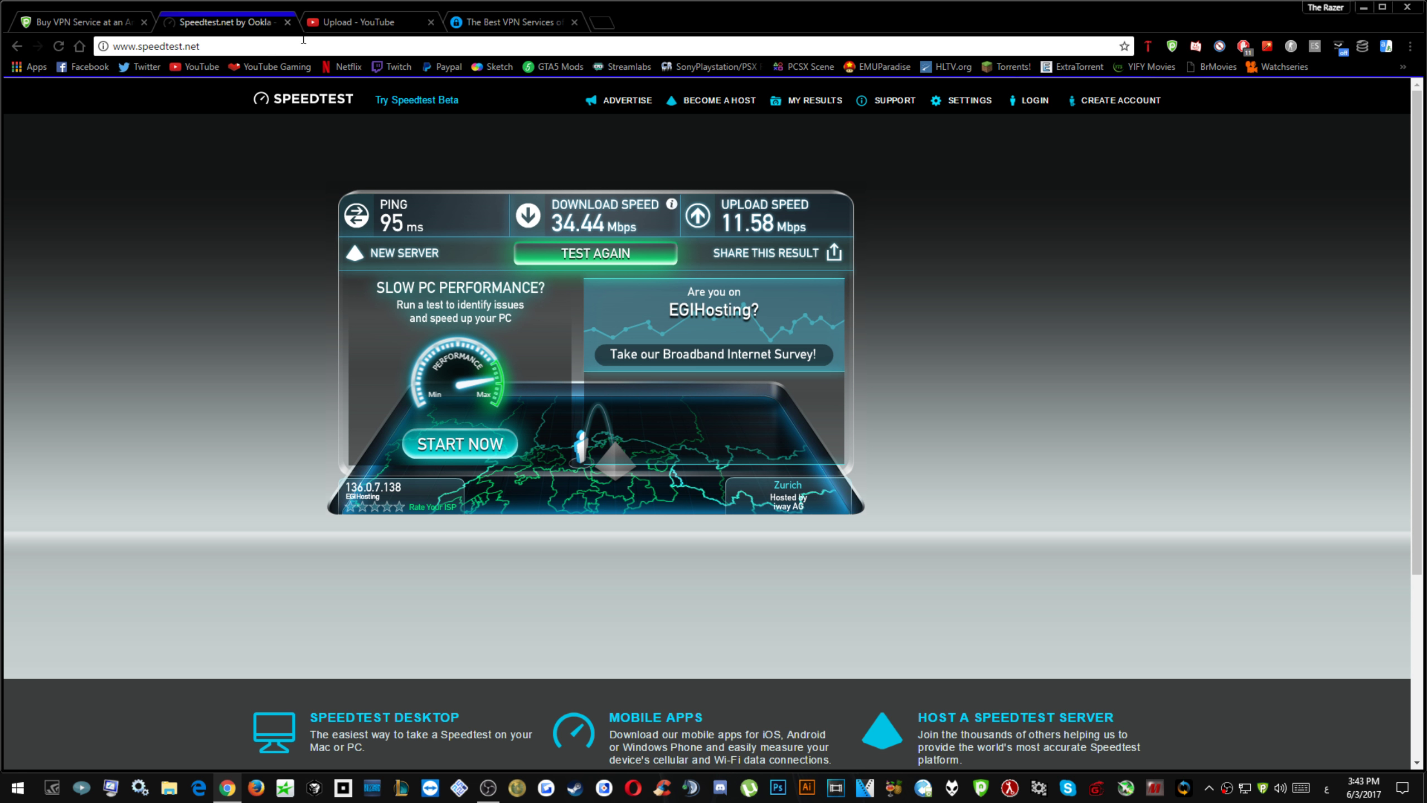
Close the Speedtest and YouTube tabs and search Google for 'whatismyip' in a new tab.
left_click(287, 22)
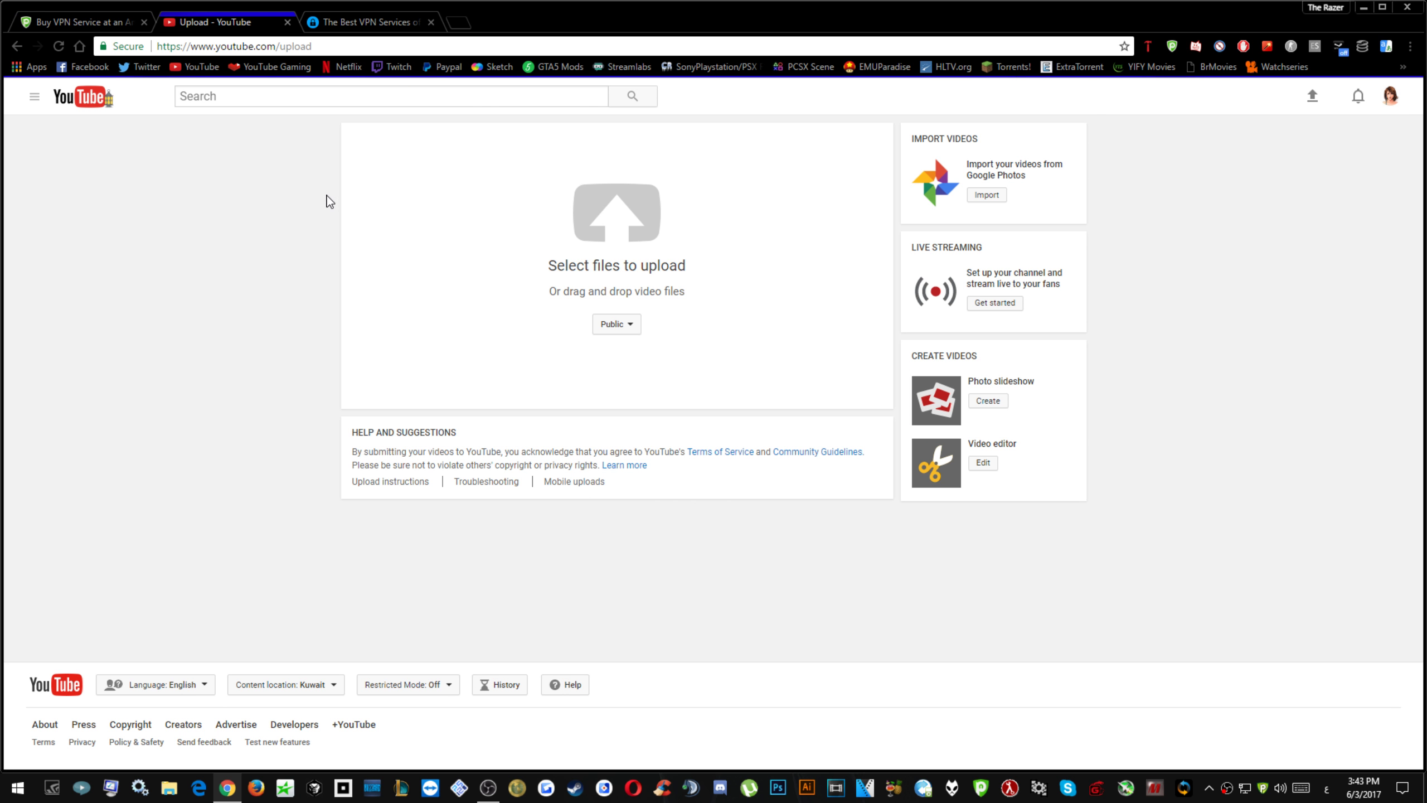
left_click(288, 22)
left_click(317, 24)
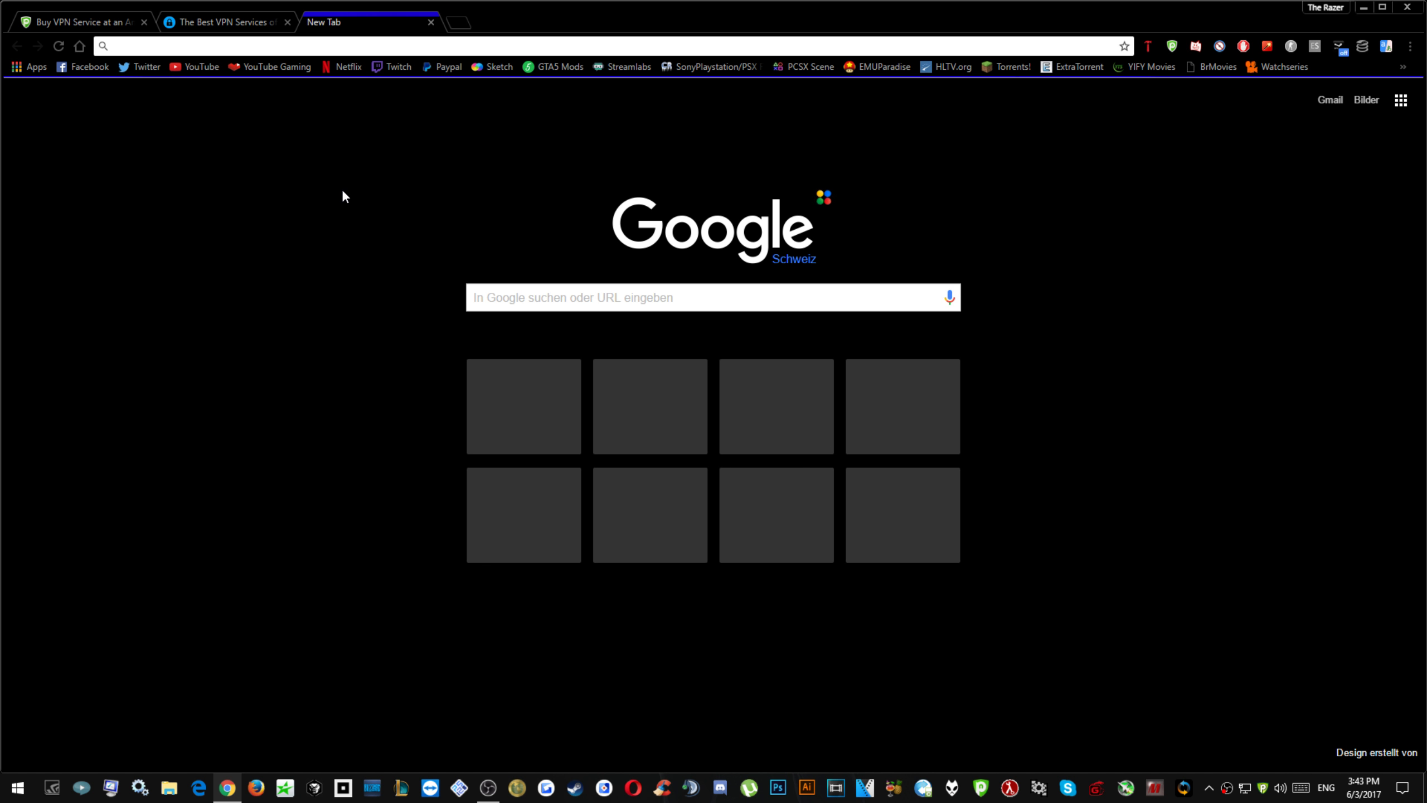
type("whatismyi")
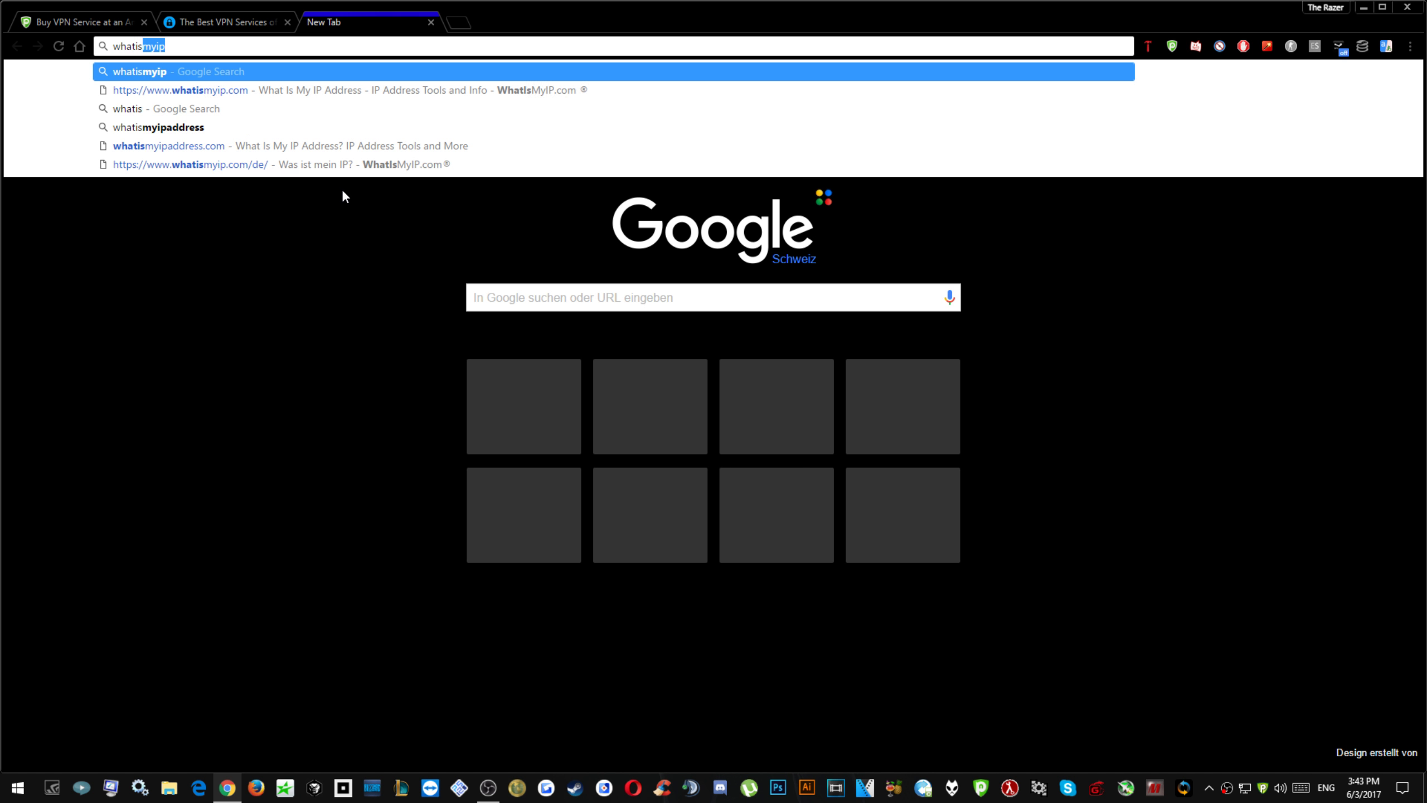
type("p")
key("Return")
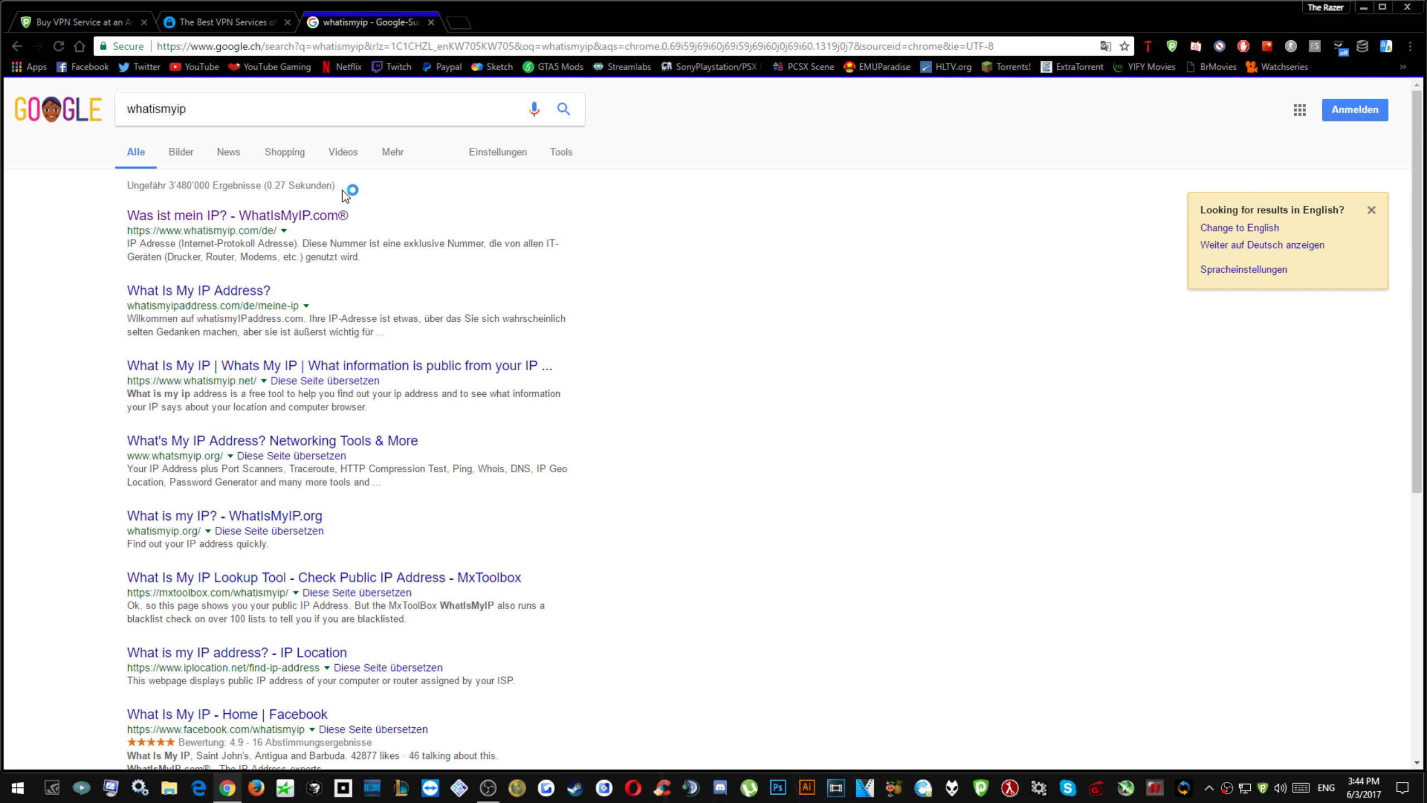
Open the whatismyipaddress.com result in a new tab and close the stalled search tab.
left_click(303, 216)
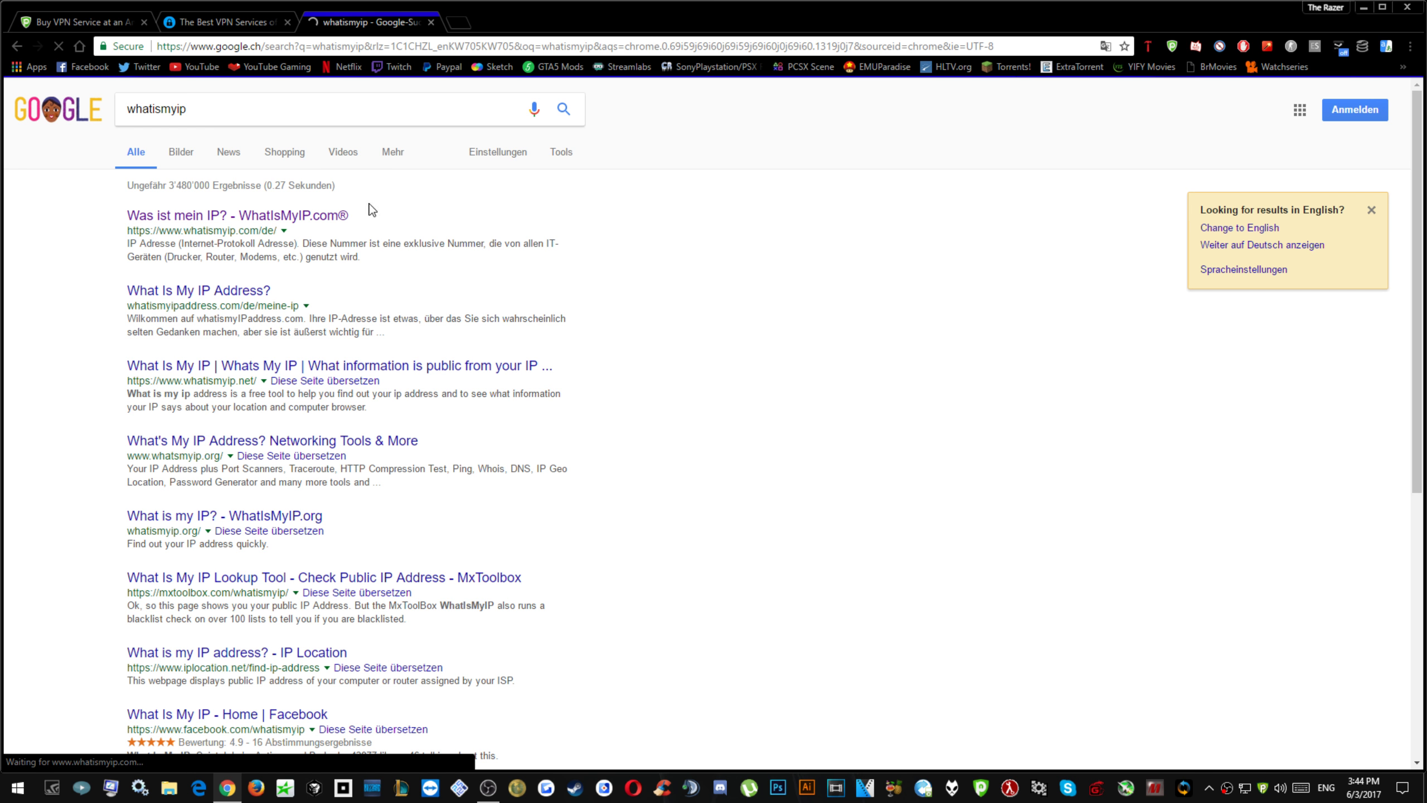
left_click(340, 224)
right_click(221, 299)
left_click(242, 307)
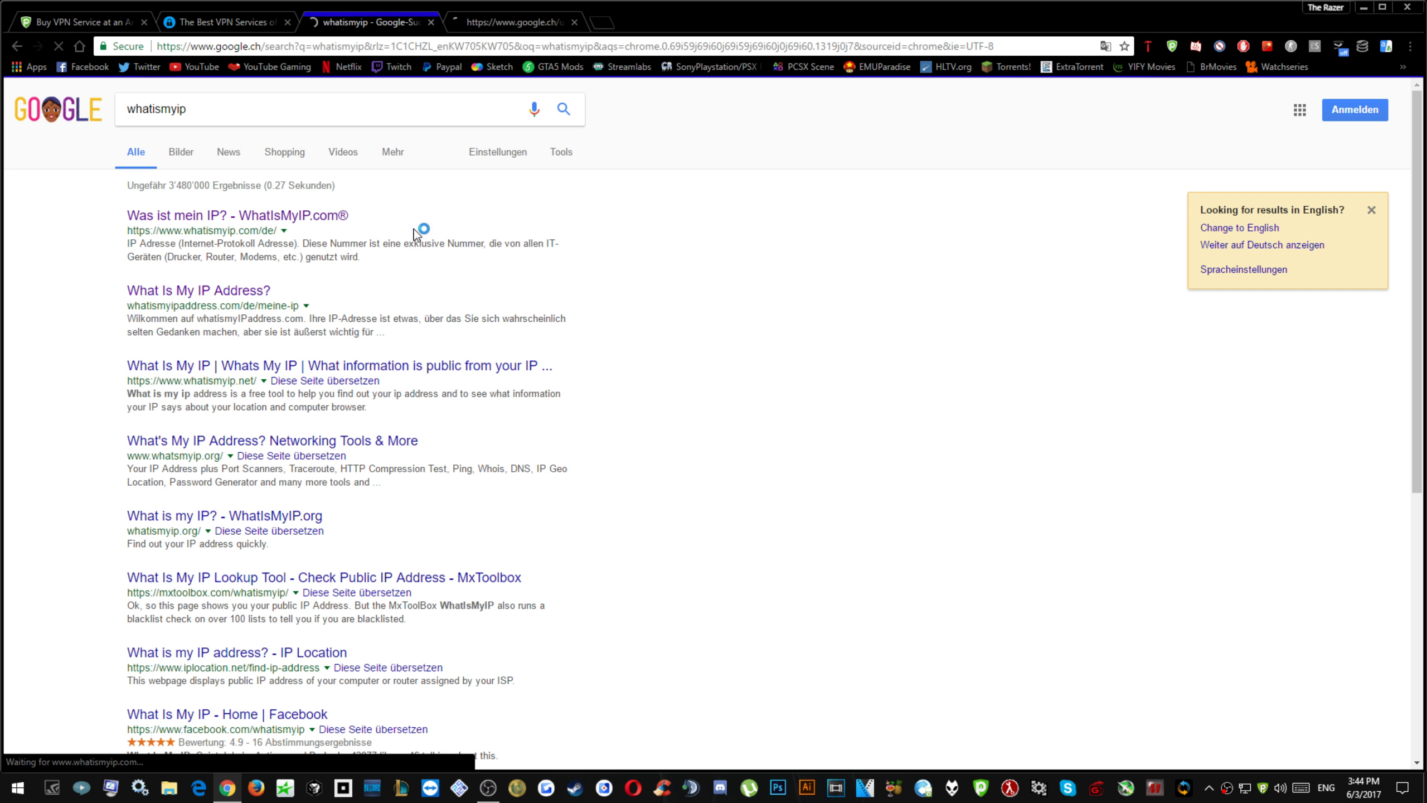
left_click(431, 22)
Highlight the city Zurich in the WhatIsMyIPAddress IP details.
scroll(843, 427, "down", 1)
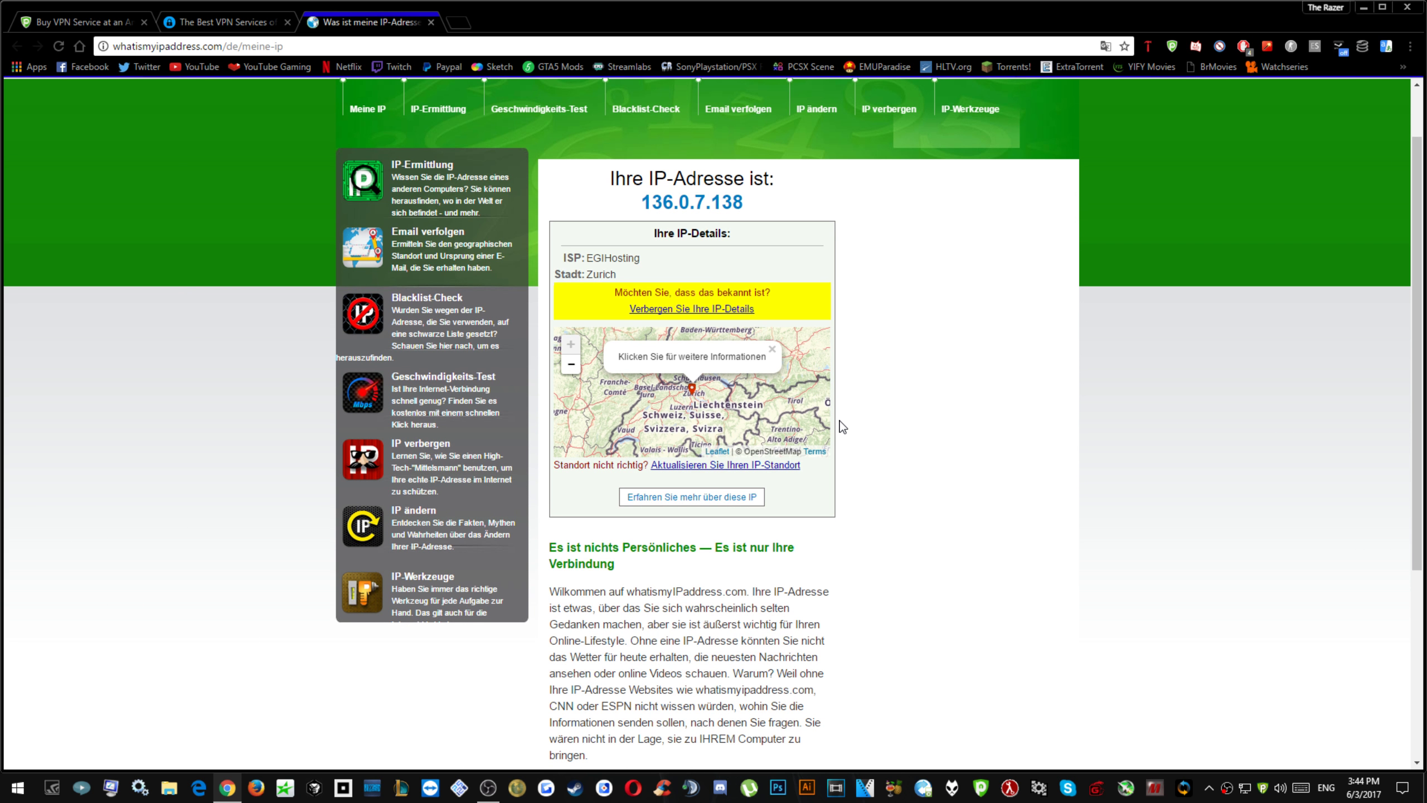
scroll(874, 354, "up", 1)
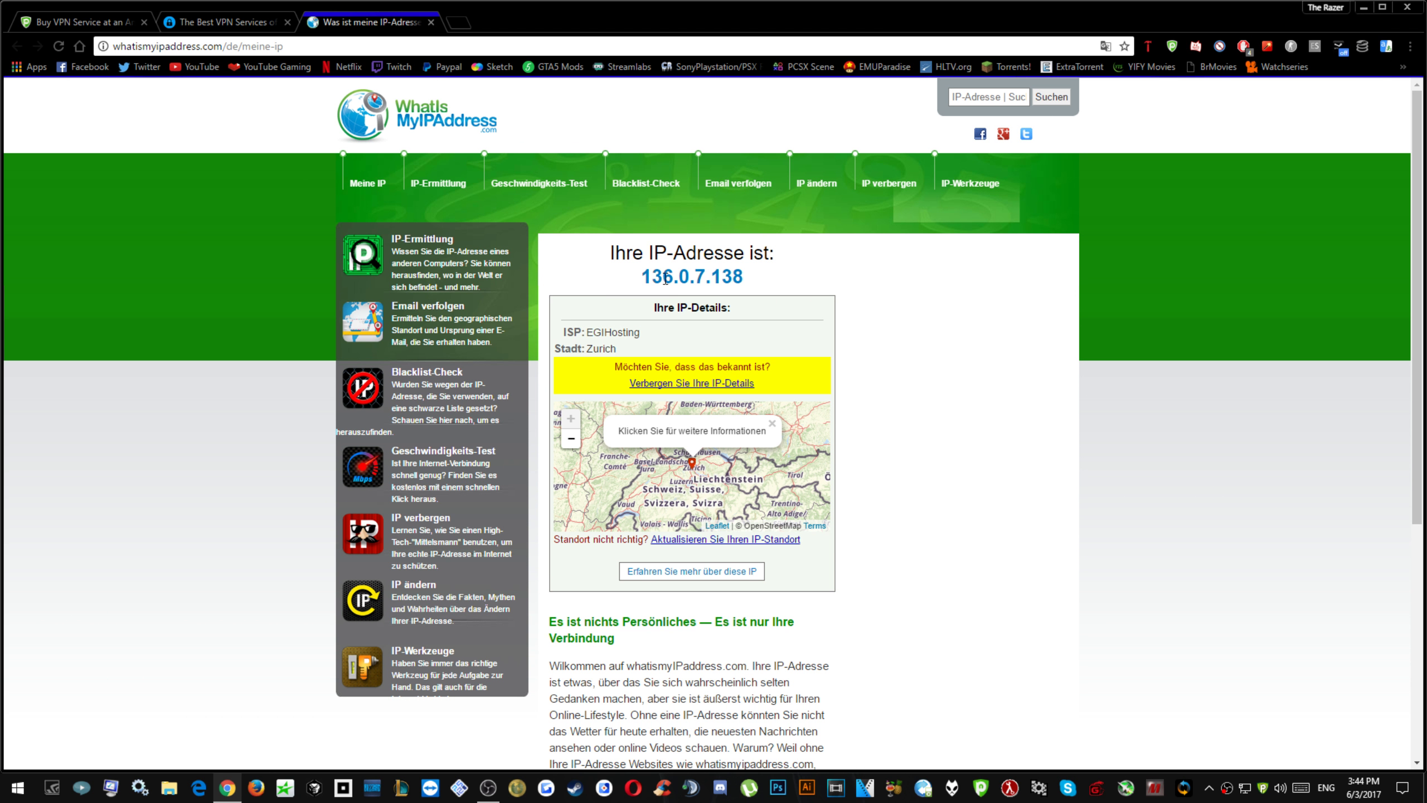
double_click(595, 349)
left_click(621, 337)
double_click(589, 348)
Bring up PureVPN beside the page to compare its Zurich location, then close it.
left_click(1263, 788)
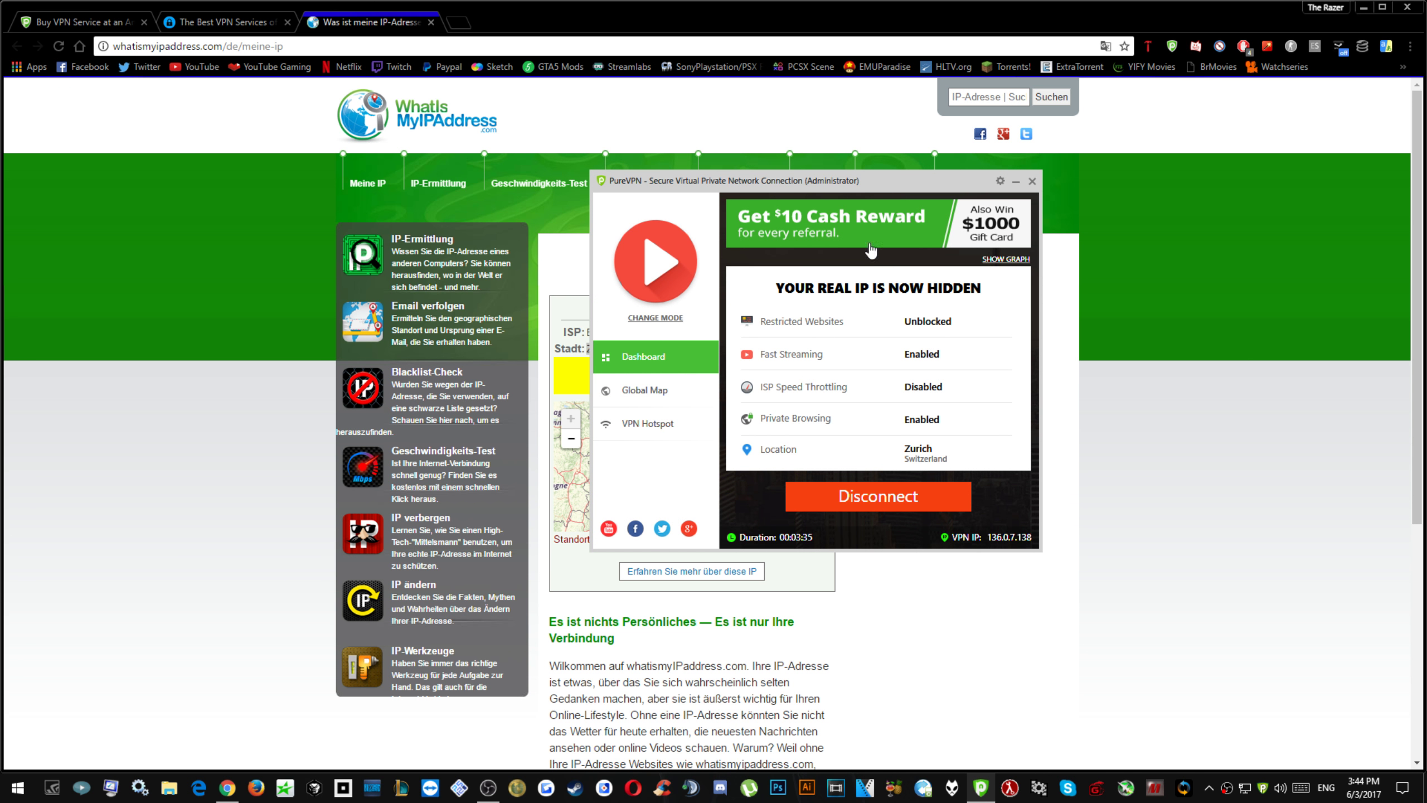
left_click_drag(841, 185, 1170, 204)
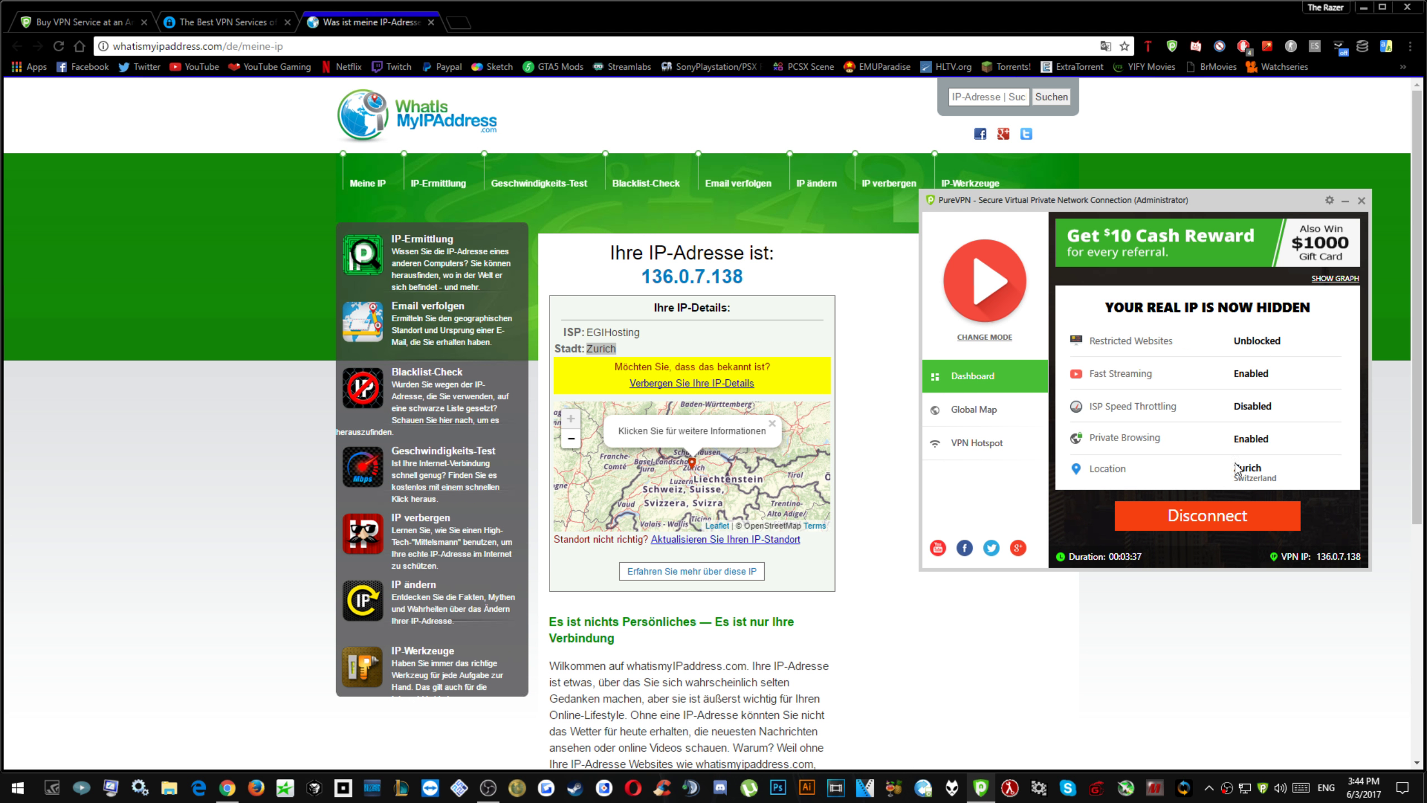
left_click(1361, 200)
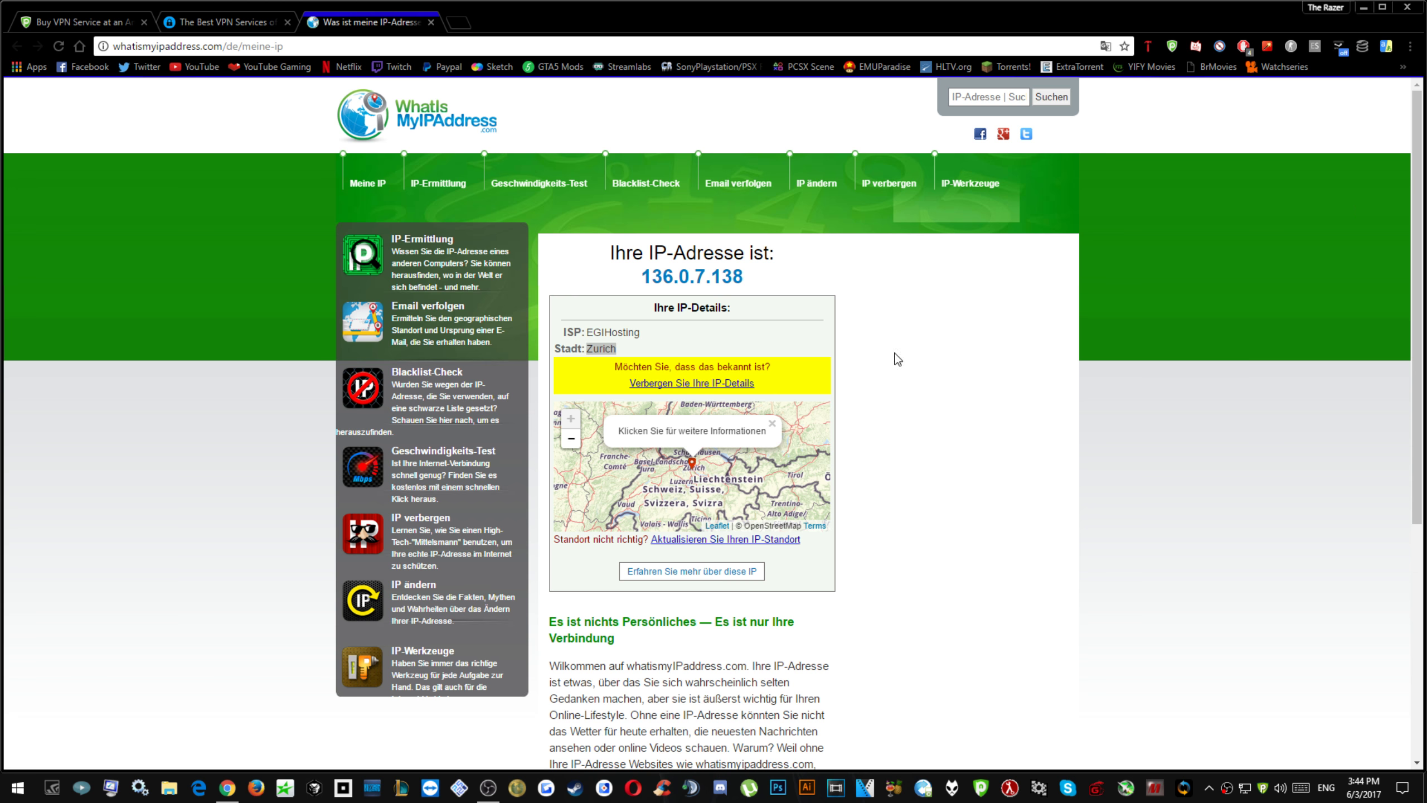
Close the WhatIsMyIPAddress tab and then exit Chrome.
left_click(430, 22)
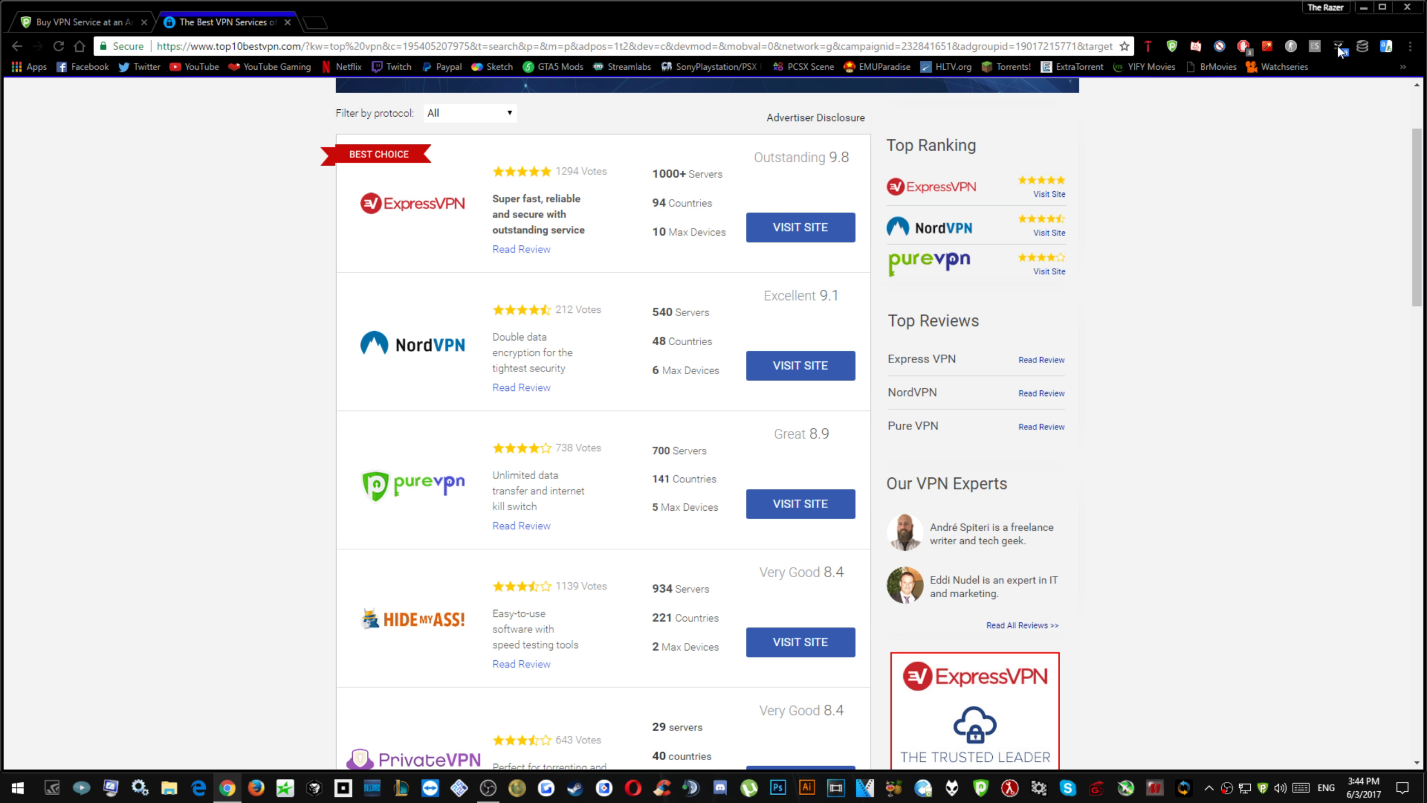
left_click(1407, 7)
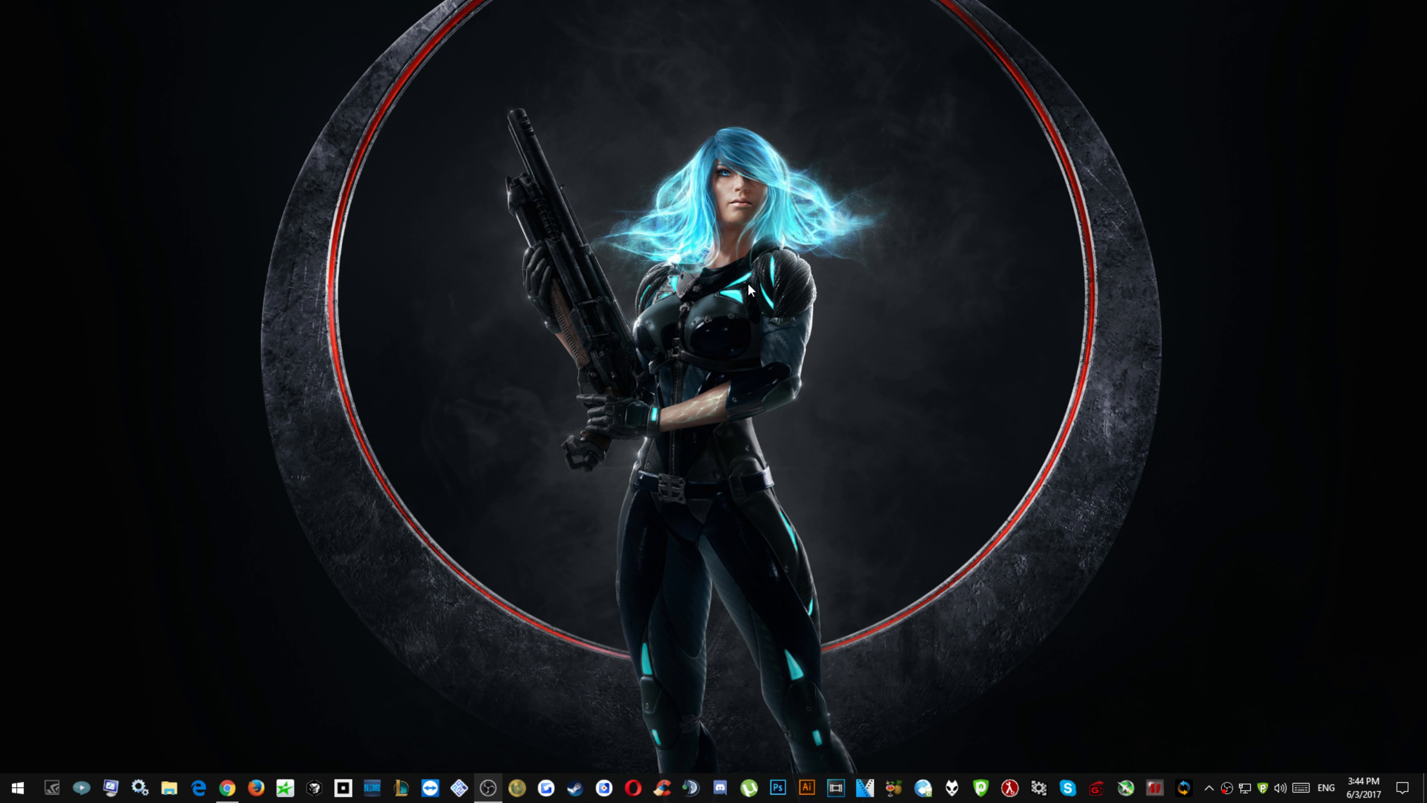